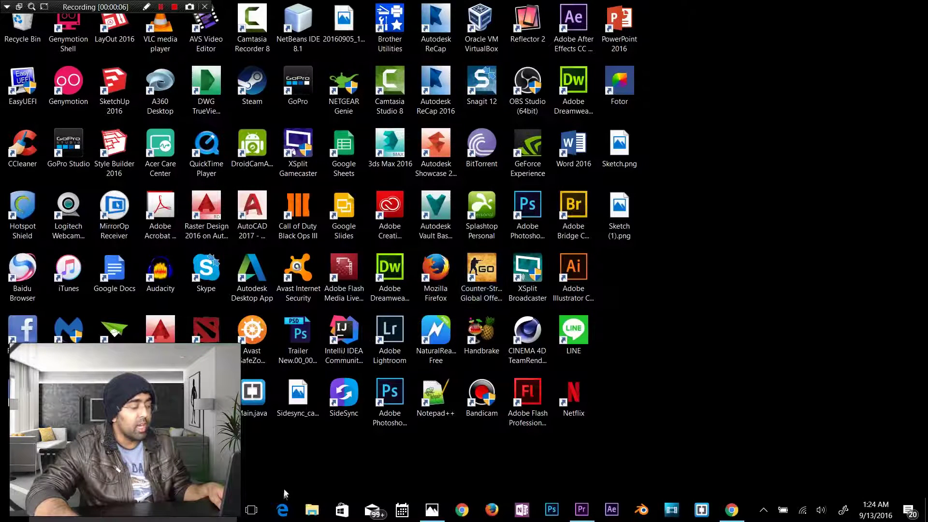
# Open Edge and search Google for 'obs'.
pyautogui.click(282, 510)
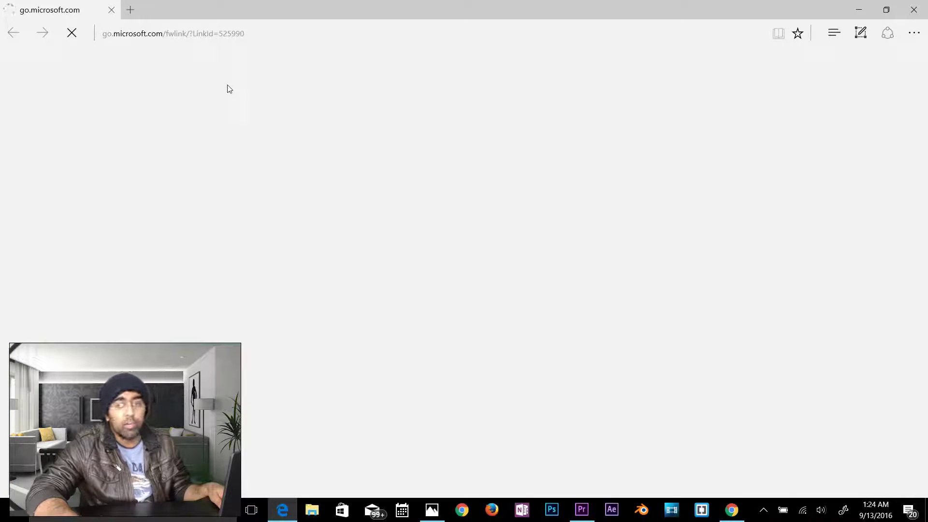
pyautogui.click(234, 34)
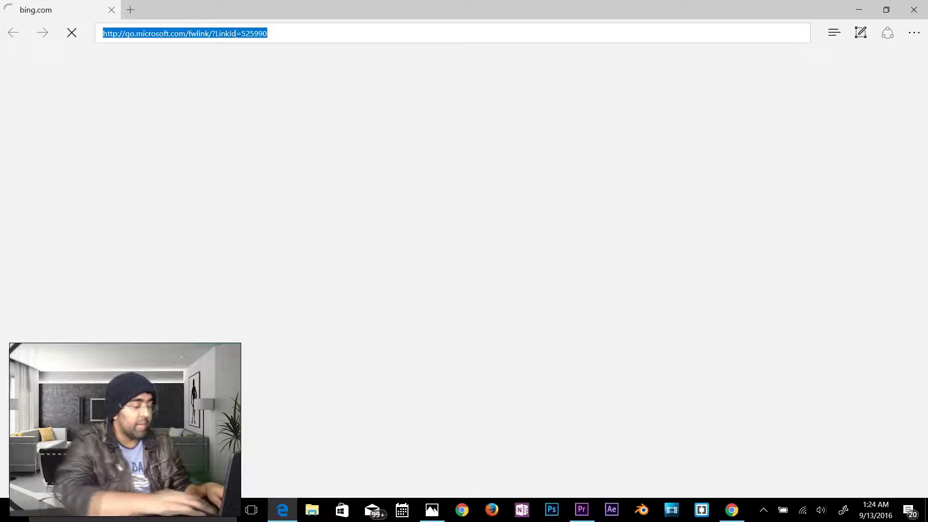
pyautogui.write('google.com.au/')
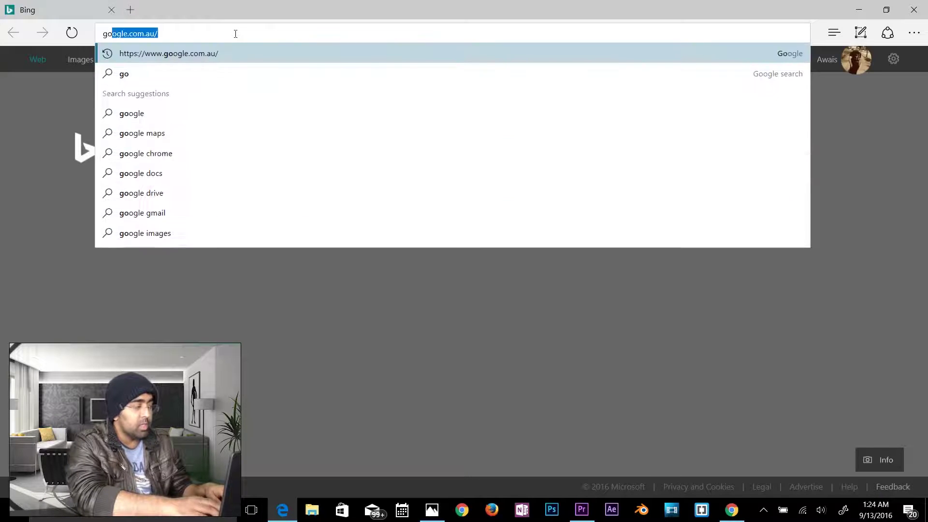
pyautogui.press('Return')
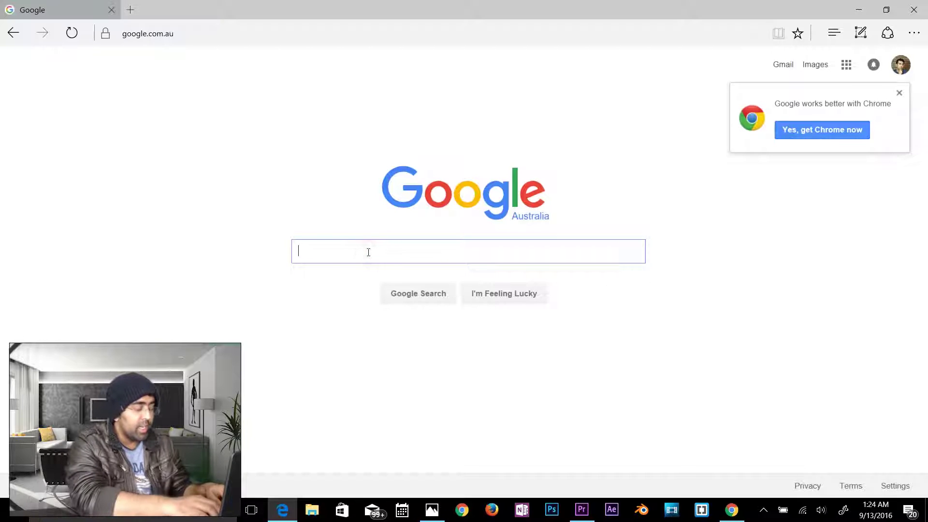
pyautogui.write('obs')
pyautogui.press('Return')
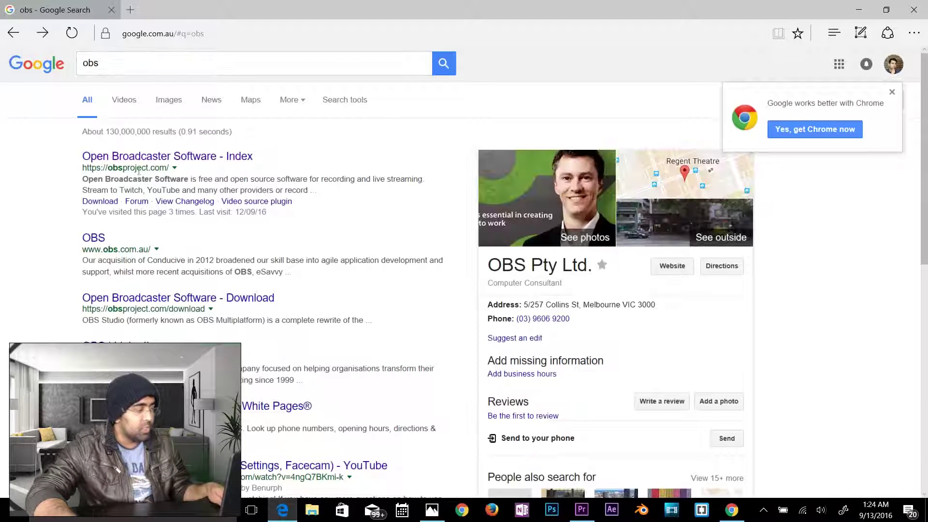
# Go to the official obsproject.com site and start the OBS Studio download for Windows 7/8/10.
pyautogui.click(141, 162)
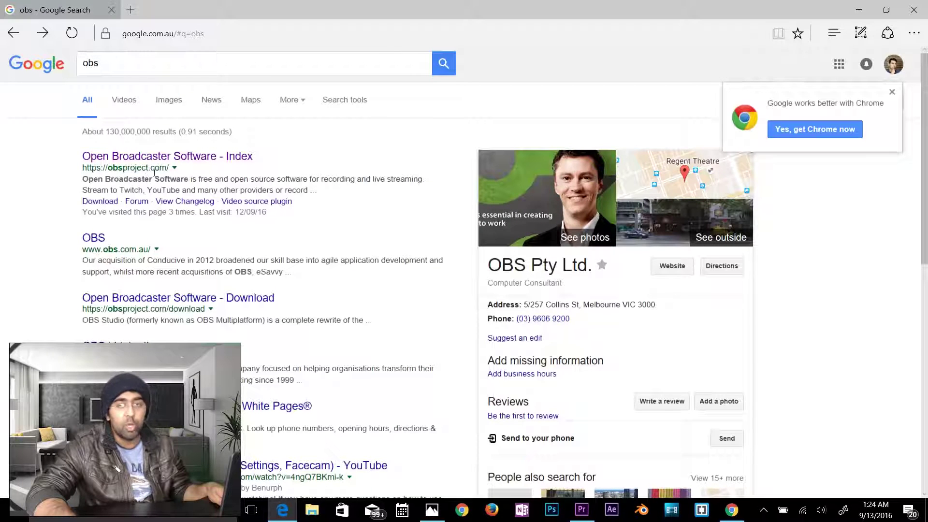
pyautogui.click(167, 155)
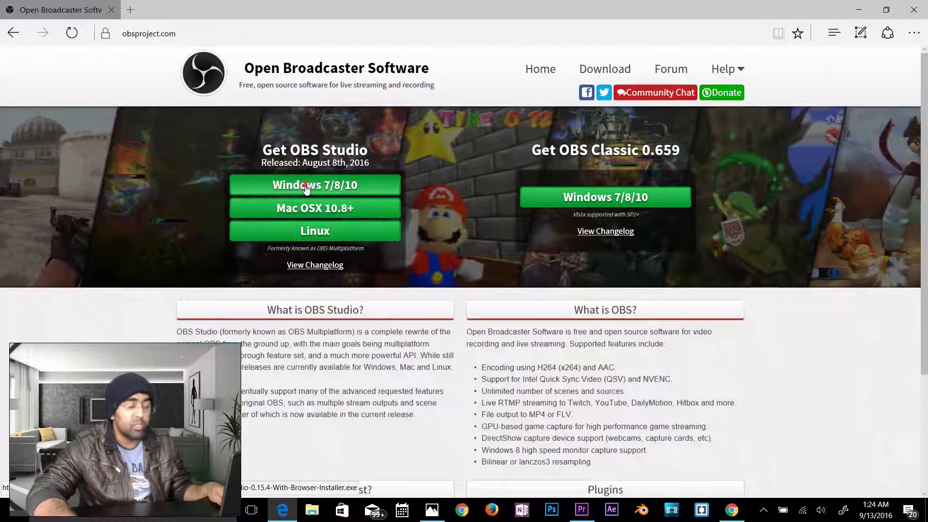
pyautogui.click(303, 189)
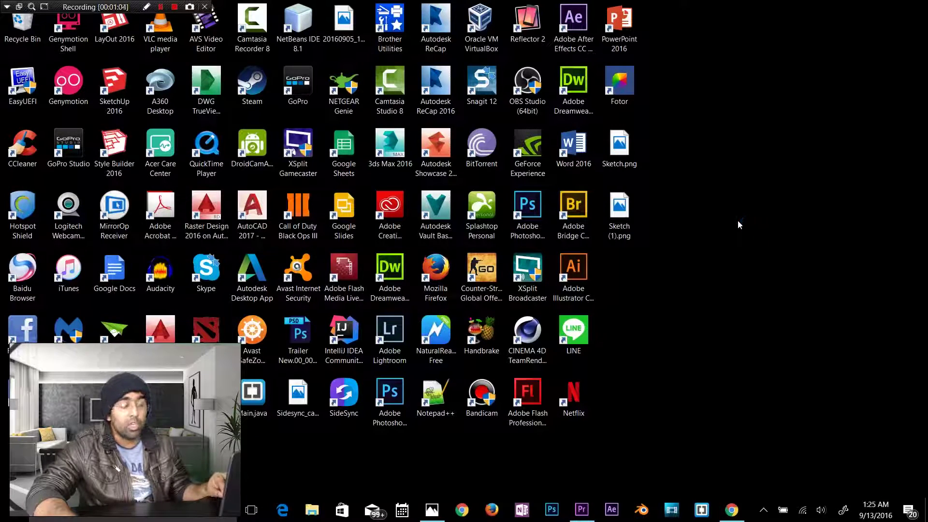
# Check This PC's system properties to confirm a 64-bit system.
pyautogui.press('super+e')
pyautogui.rightClick(522, 329)
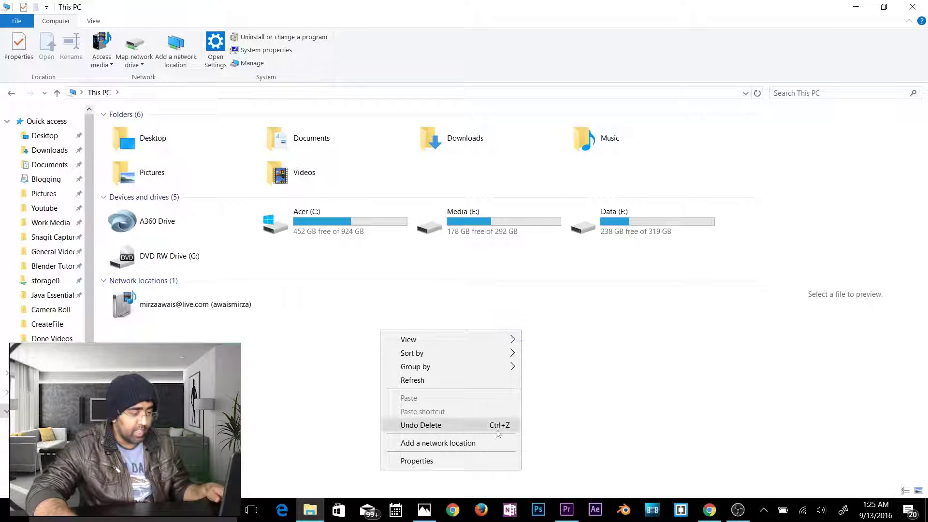
pyautogui.click(484, 459)
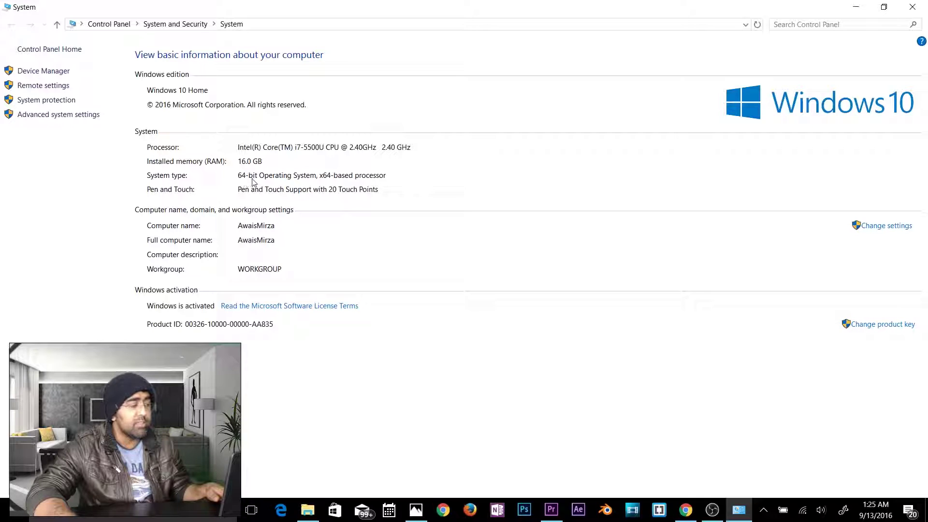
pyautogui.click(912, 7)
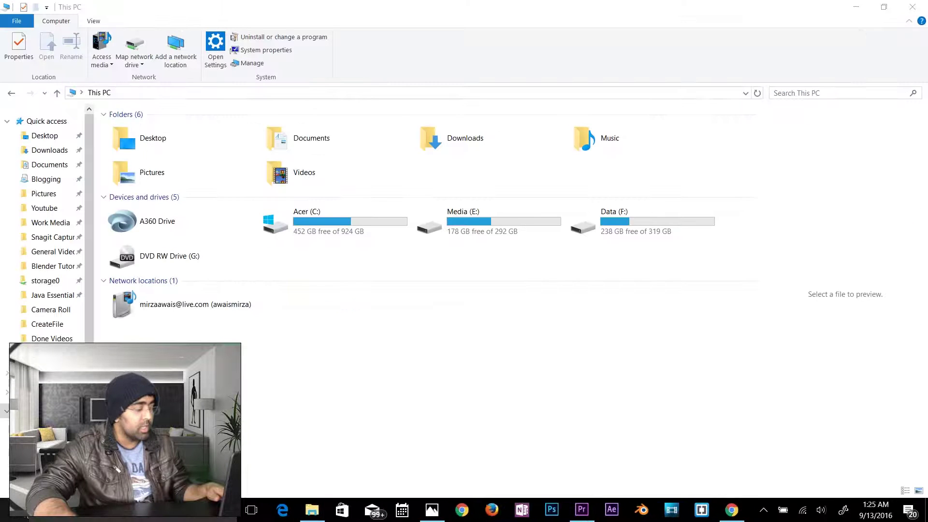
# Launch OBS Studio (64bit) from the Start search.
pyautogui.click(80, 516)
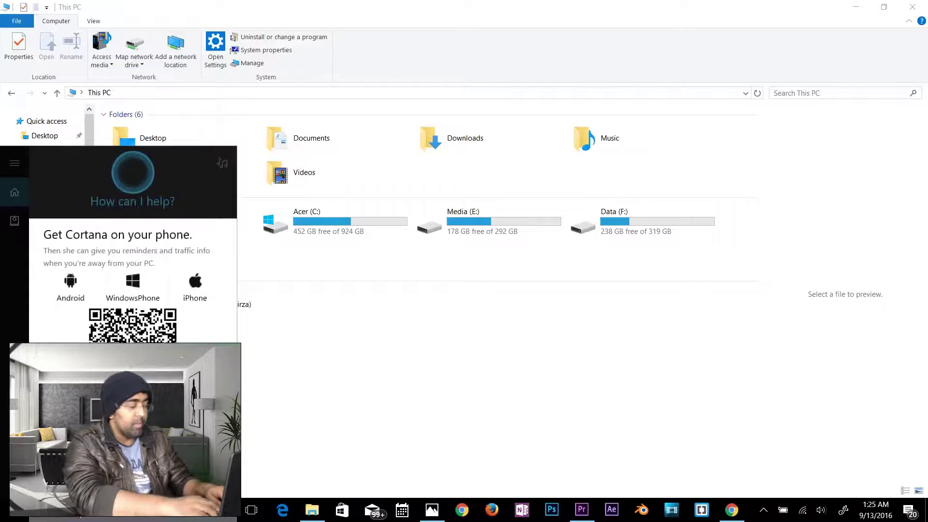
pyautogui.write('ob')
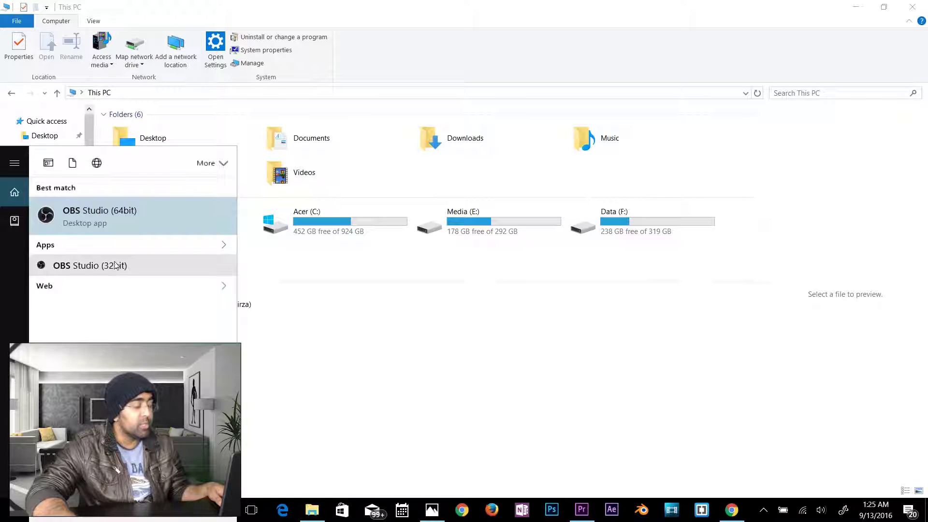
pyautogui.click(111, 212)
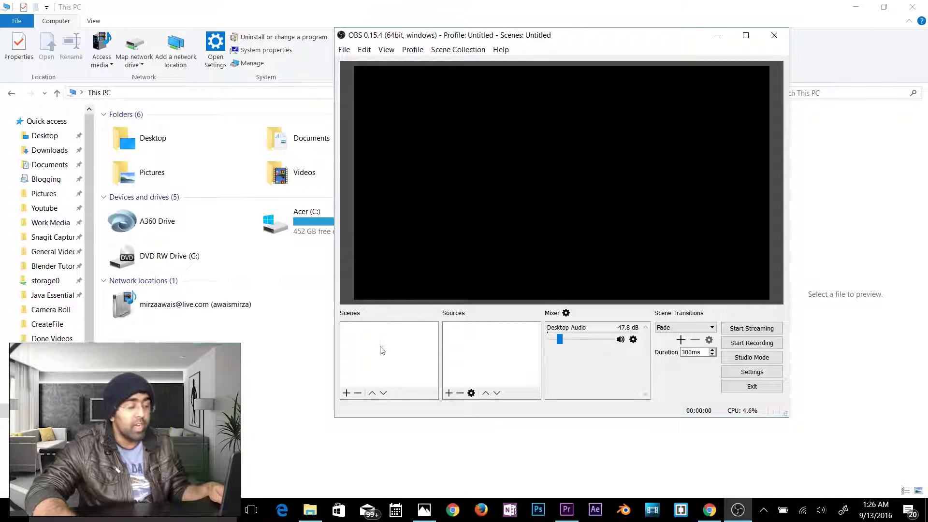
# Create a new scene, keeping the default name Scene 2.
pyautogui.click(347, 393)
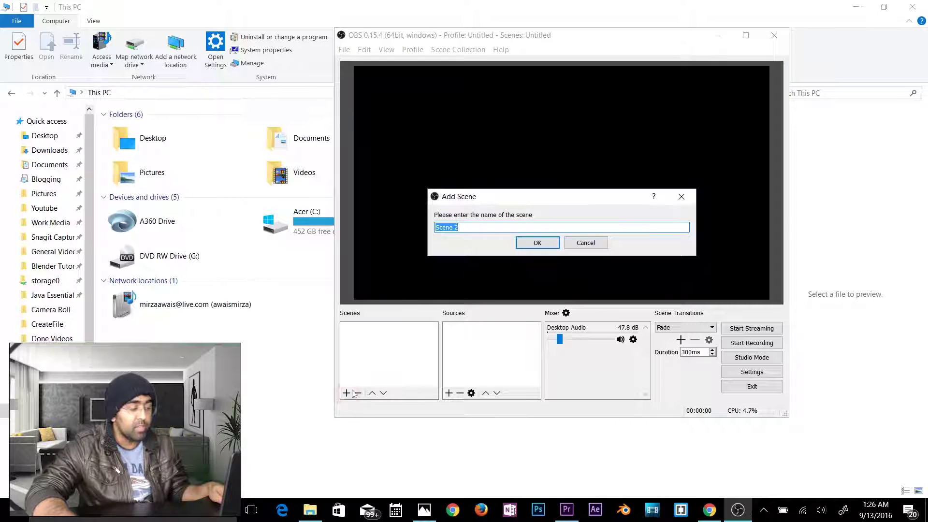
pyautogui.click(538, 243)
pyautogui.rightClick(472, 363)
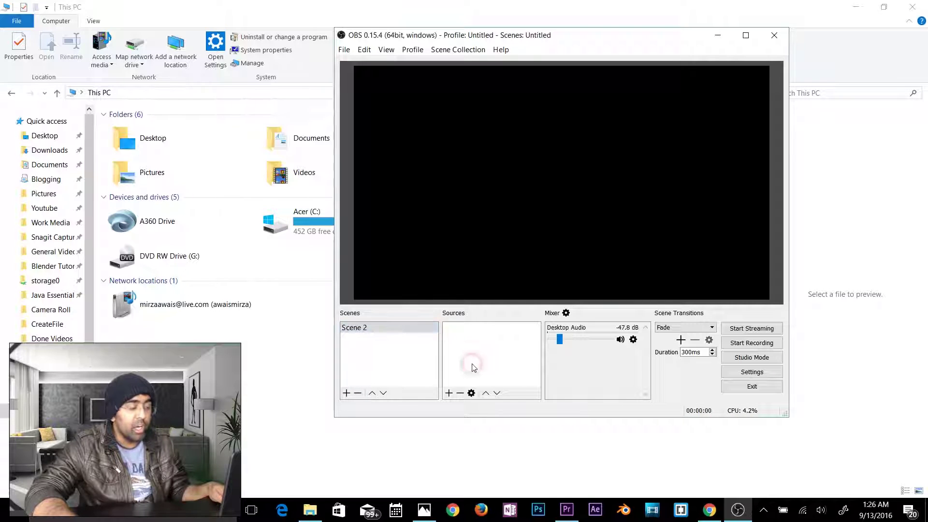
pyautogui.click(448, 393)
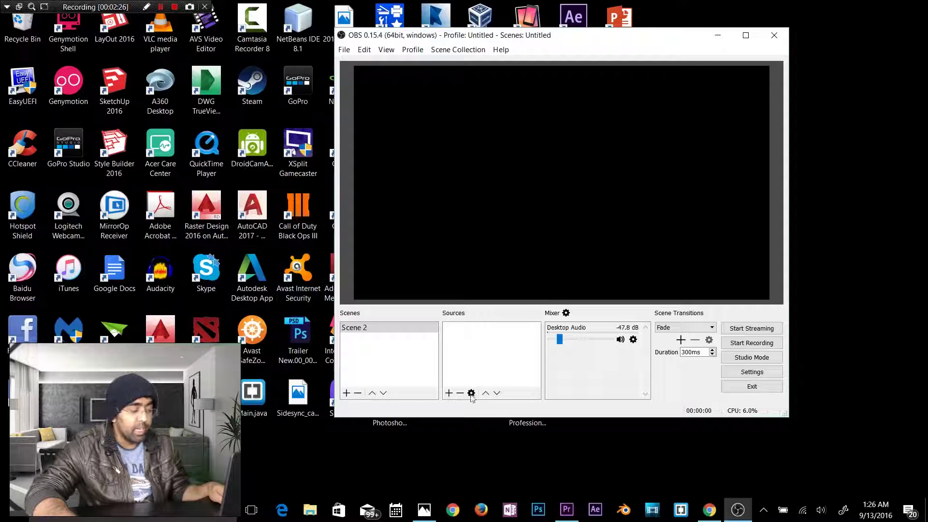
pyautogui.click(449, 393)
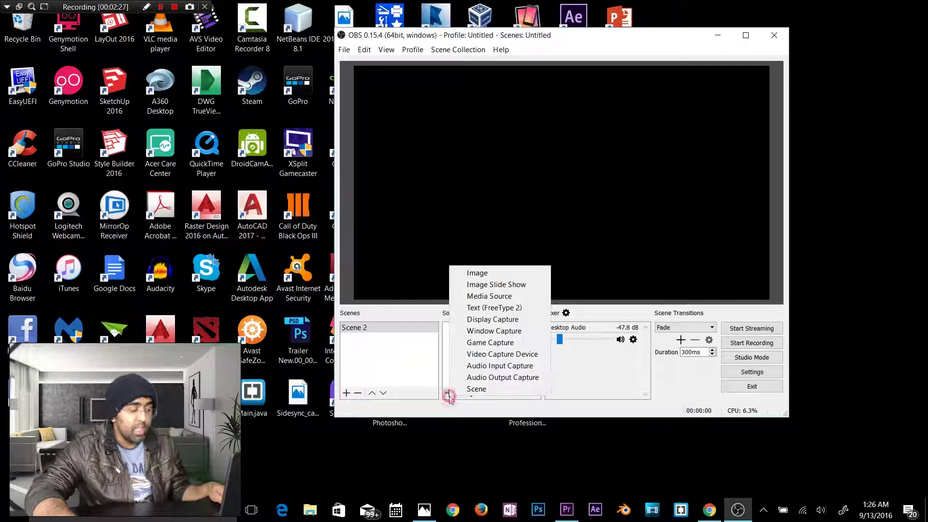
pyautogui.click(491, 357)
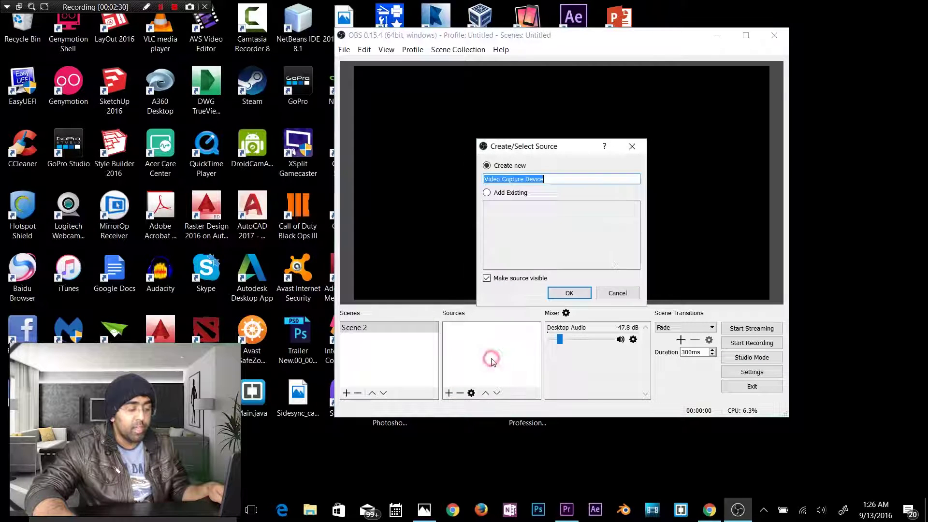
pyautogui.click(564, 292)
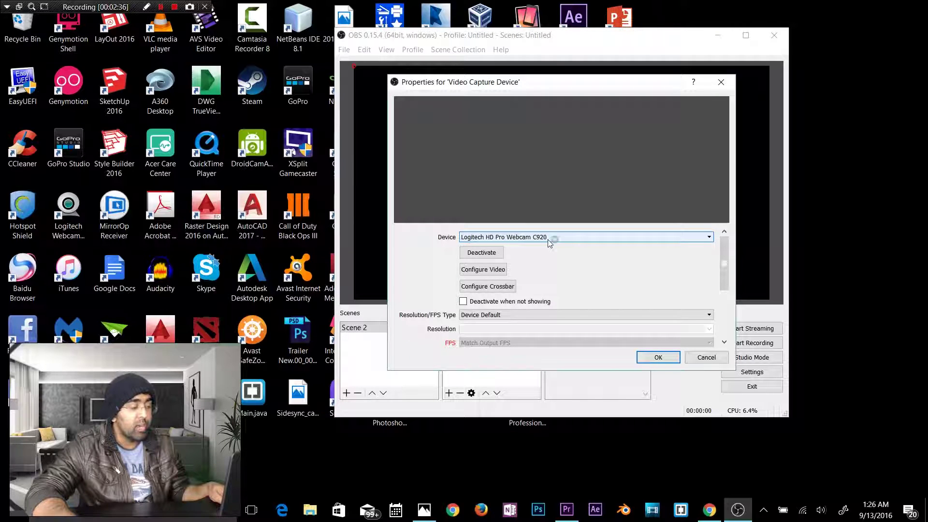
pyautogui.click(549, 238)
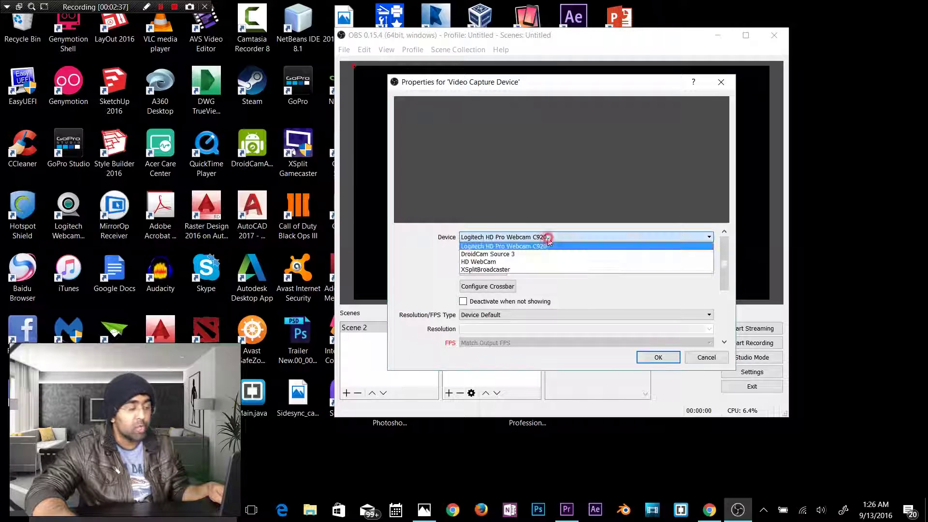
pyautogui.click(530, 262)
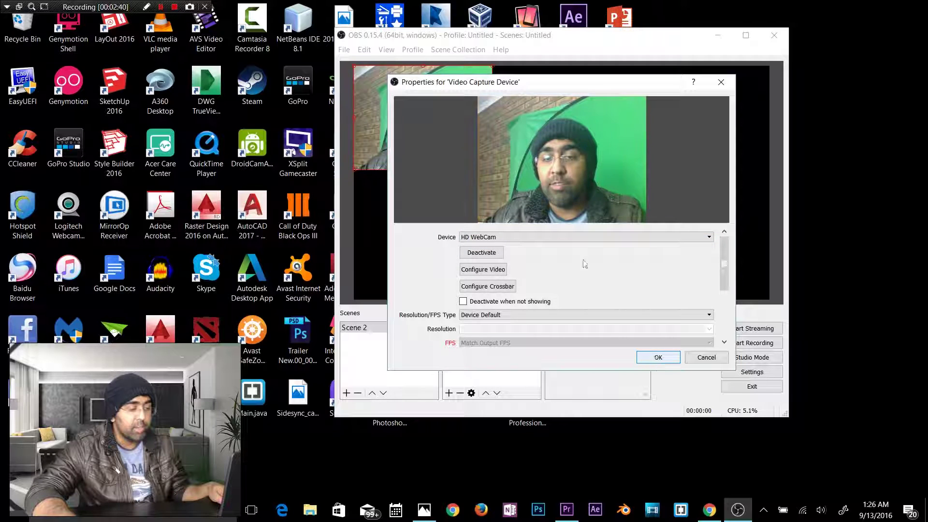
pyautogui.click(657, 358)
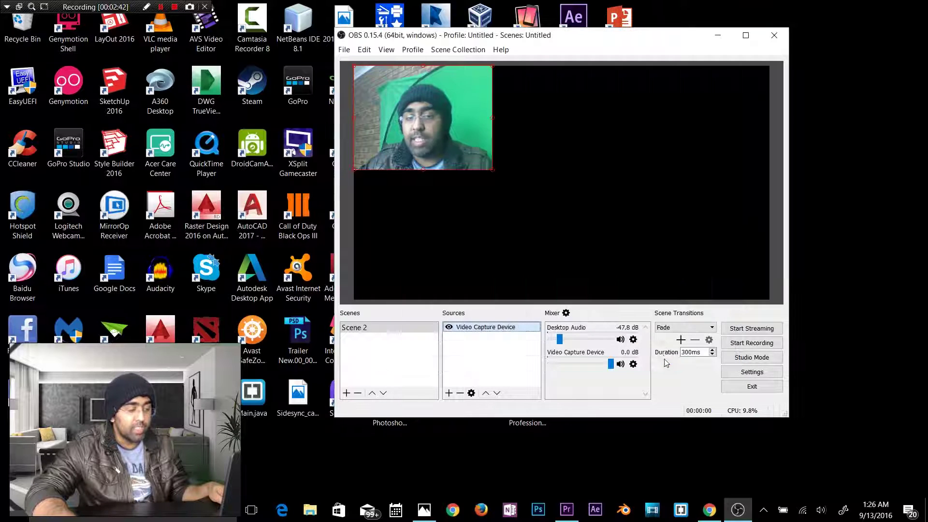
pyautogui.moveTo(468, 141); pyautogui.dragTo(495, 188)
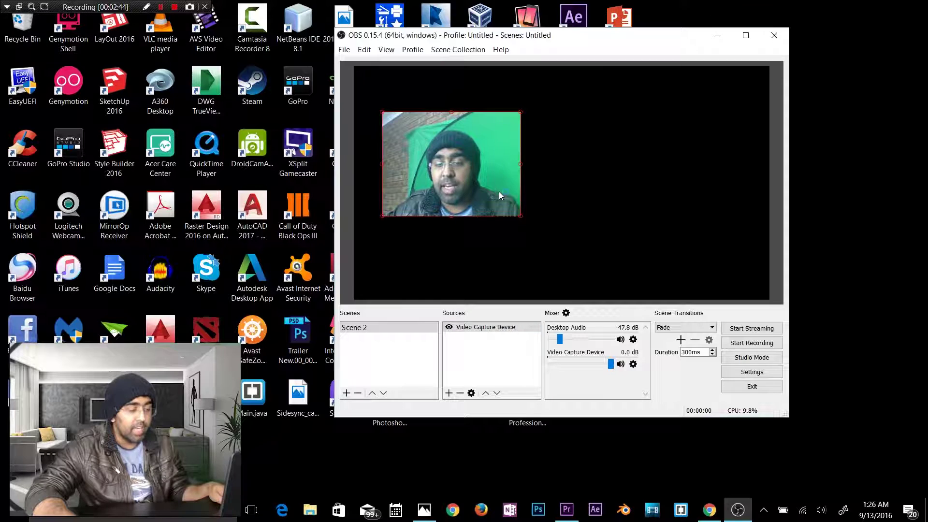
pyautogui.click(459, 392)
pyautogui.click(598, 243)
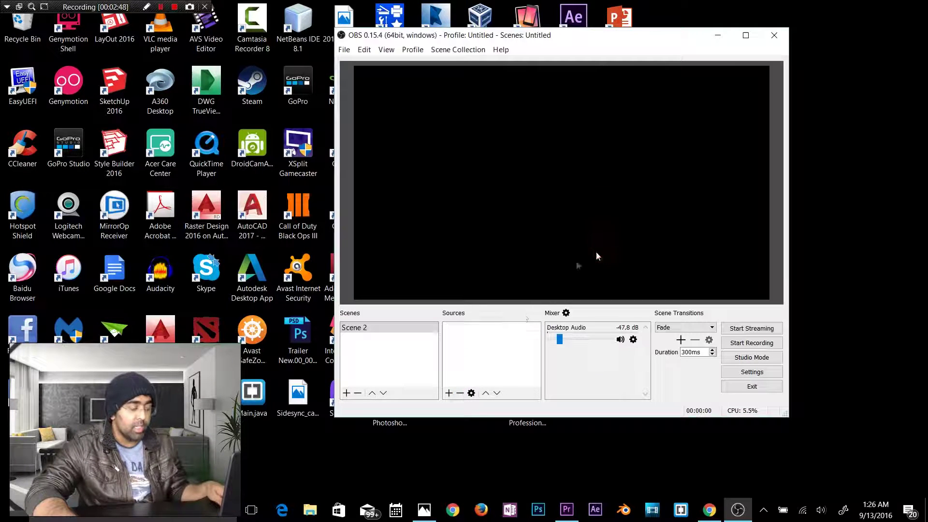
# Add a Display Capture source to Scene 2, closing its settings unchanged.
pyautogui.click(450, 393)
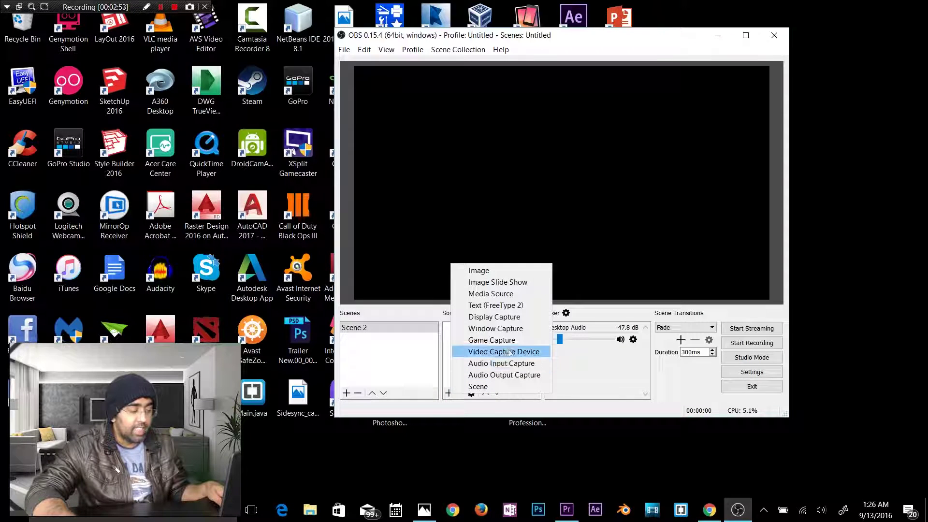
pyautogui.click(498, 317)
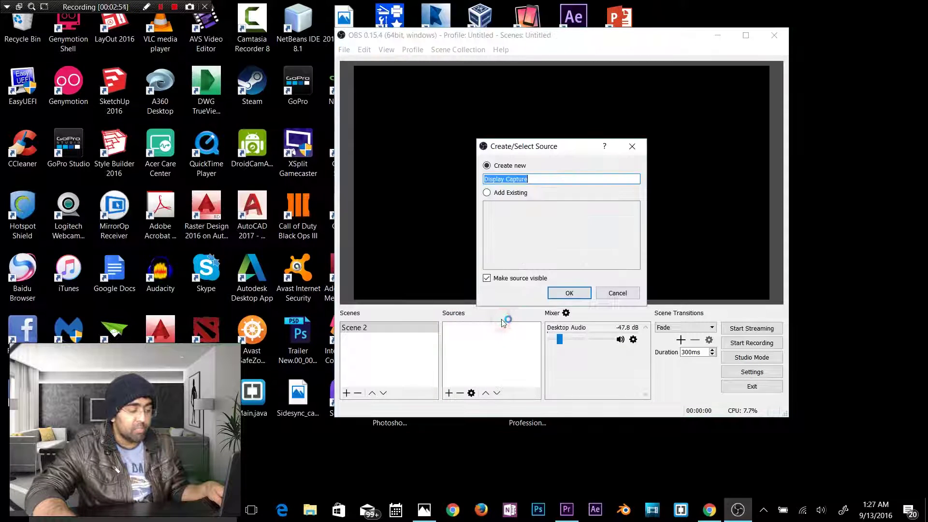
pyautogui.click(561, 292)
pyautogui.moveTo(652, 93); pyautogui.dragTo(389, 93)
pyautogui.click(442, 360)
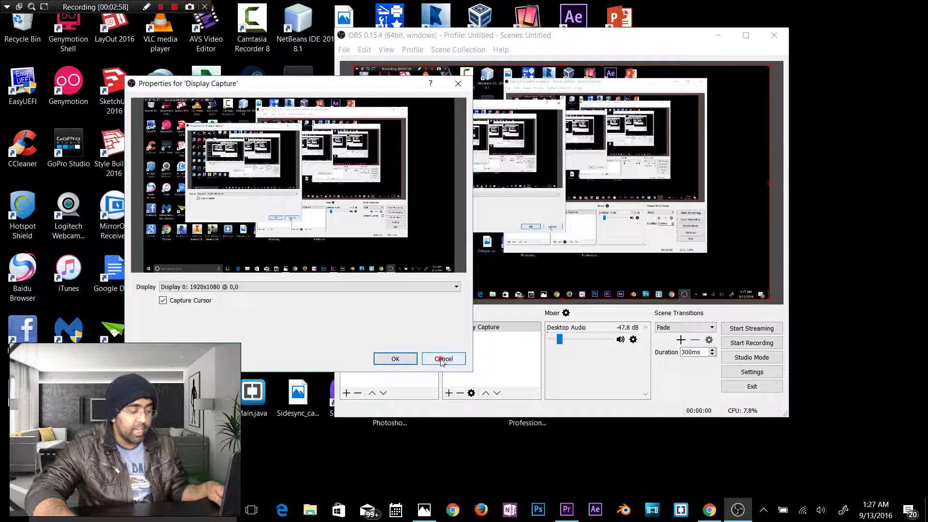
# Remove the Display Capture source from Scene 2, confirming the removal.
pyautogui.click(483, 357)
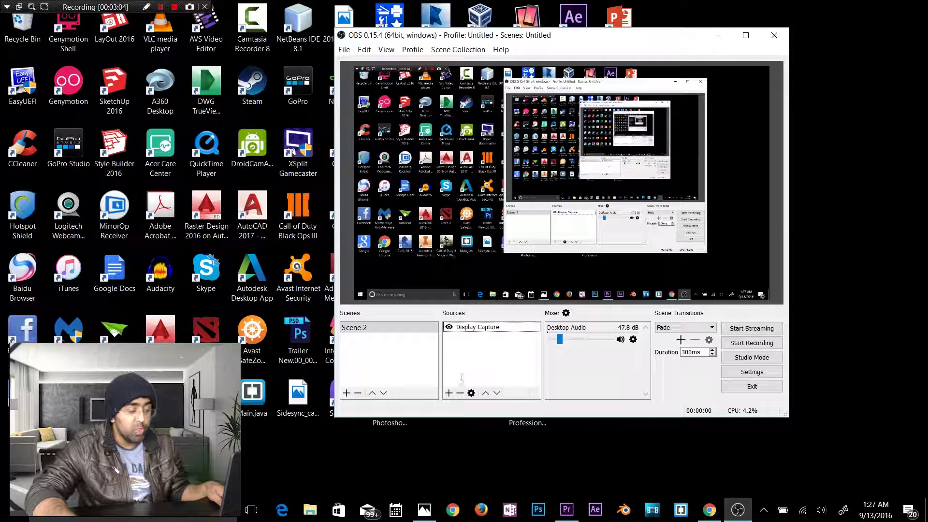
pyautogui.click(448, 392)
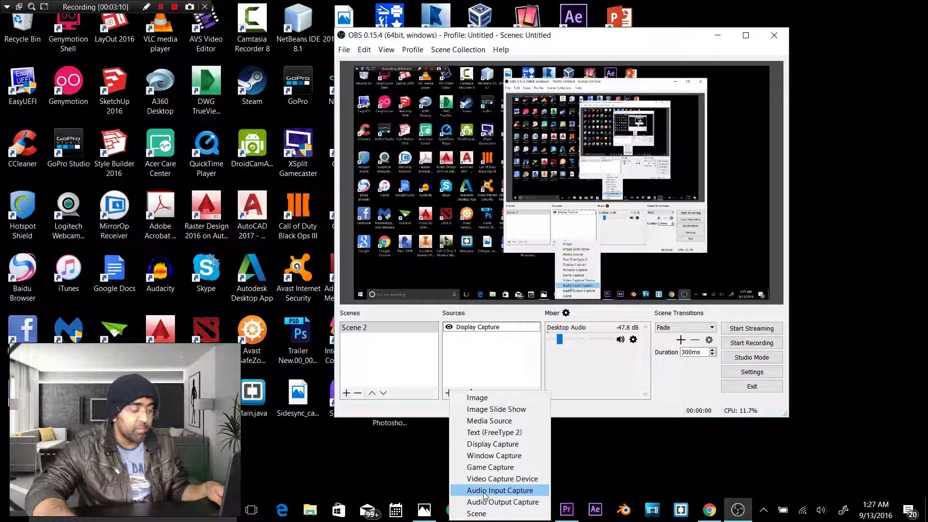
pyautogui.click(501, 362)
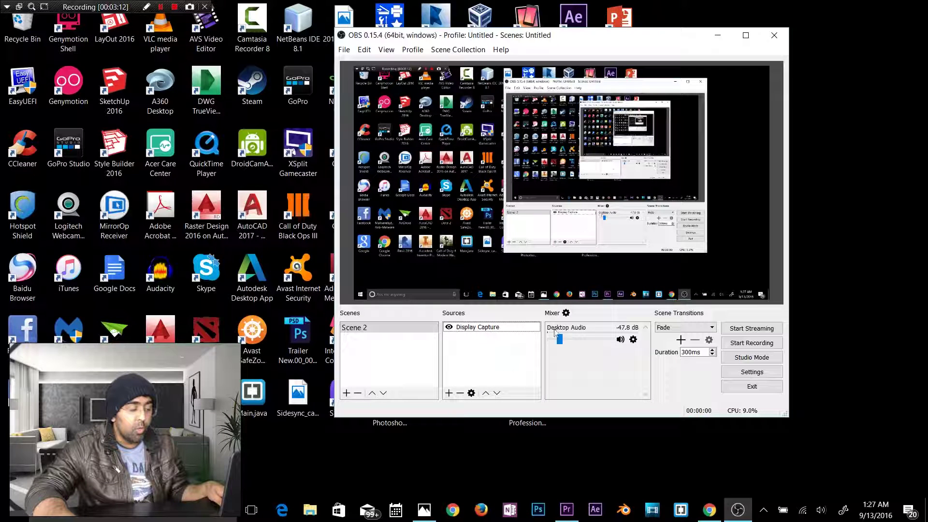
pyautogui.click(460, 392)
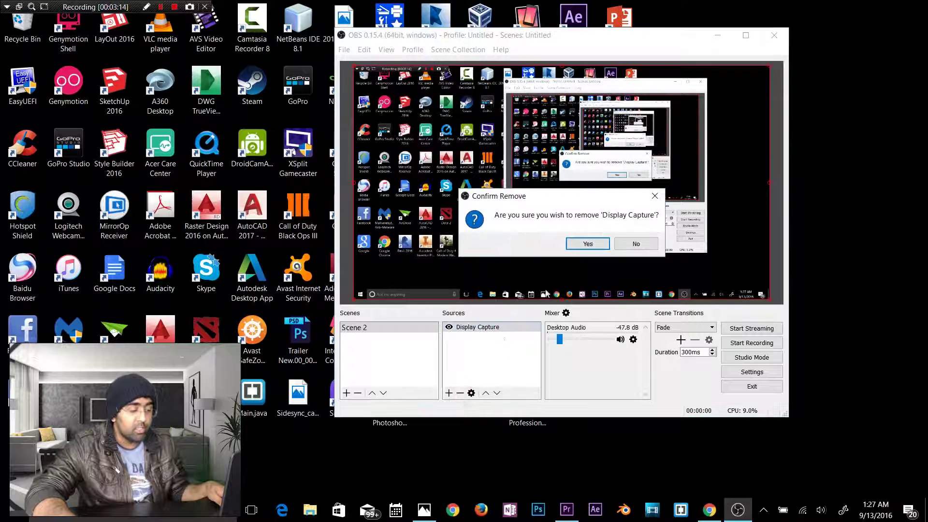
pyautogui.click(583, 246)
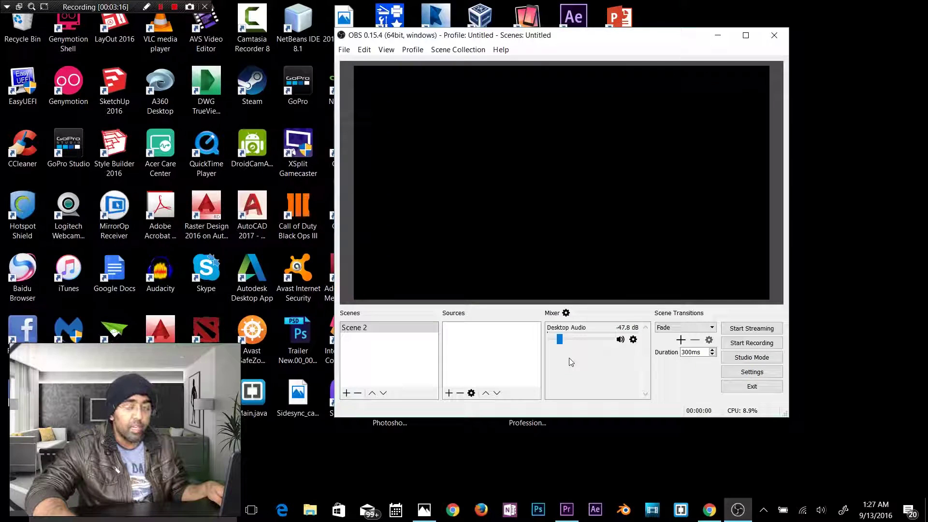
pyautogui.click(282, 510)
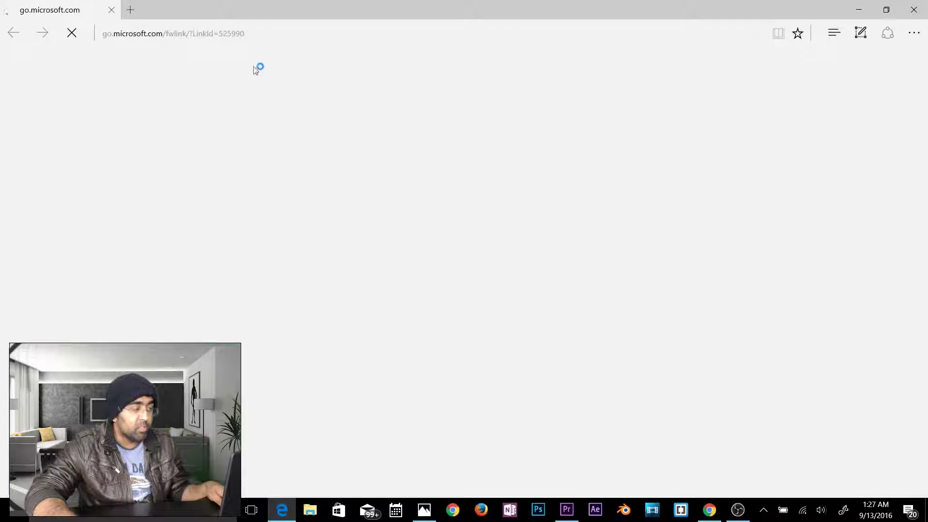
# Run a speedtest.net test (16 ms ping, 28.94 Mbps down, 1.24 Mbps up) and close Edge.
pyautogui.click(253, 34)
pyautogui.write('sp')
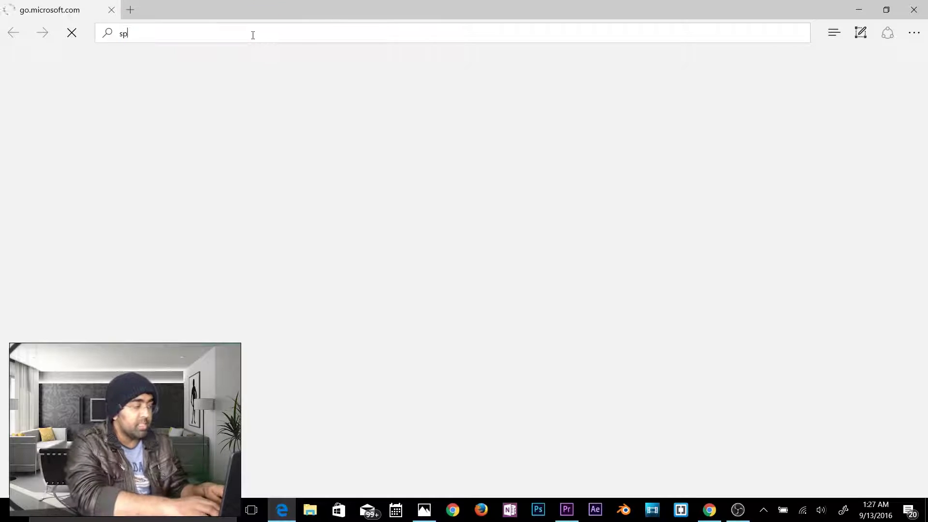
pyautogui.write('eedtest.net')
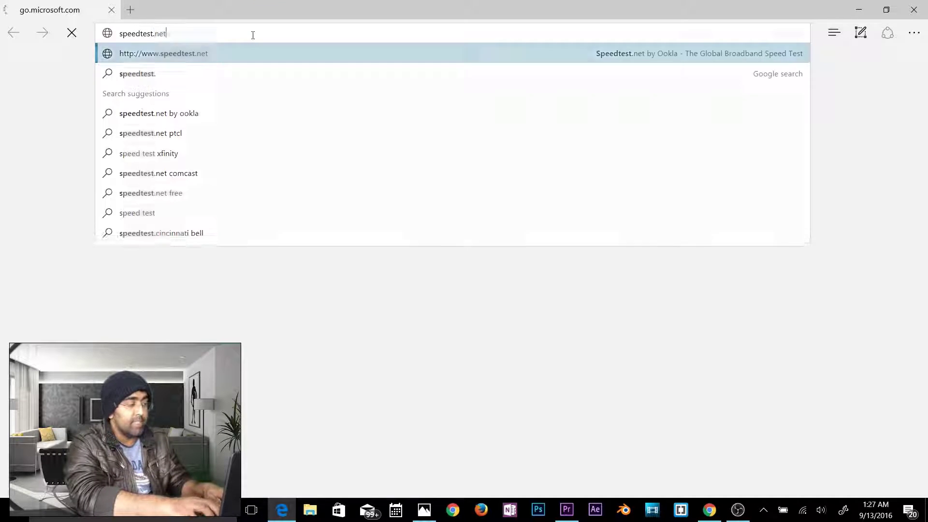
pyautogui.press('Return')
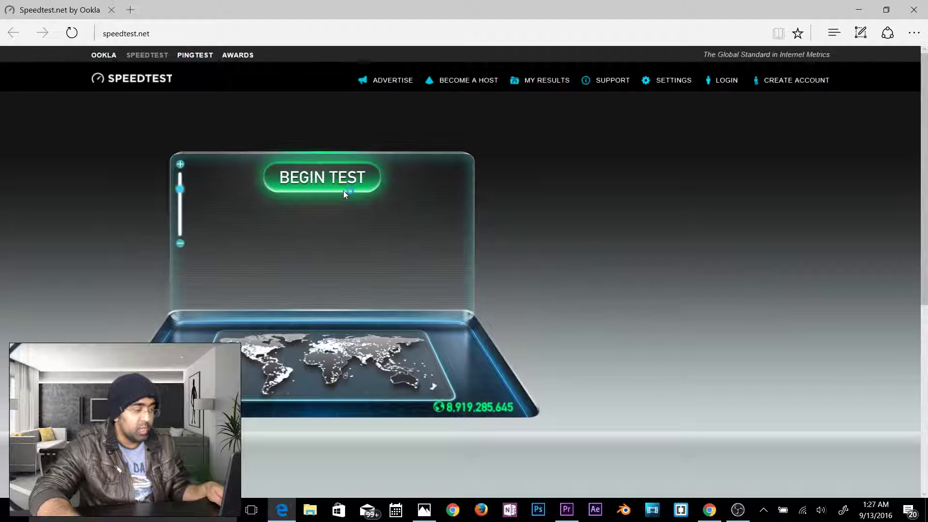
pyautogui.click(343, 190)
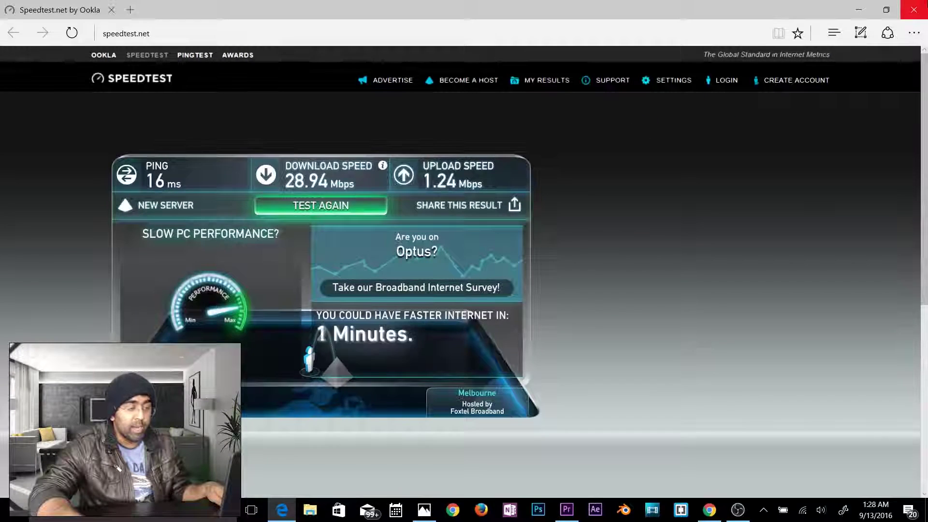
pyautogui.click(920, 5)
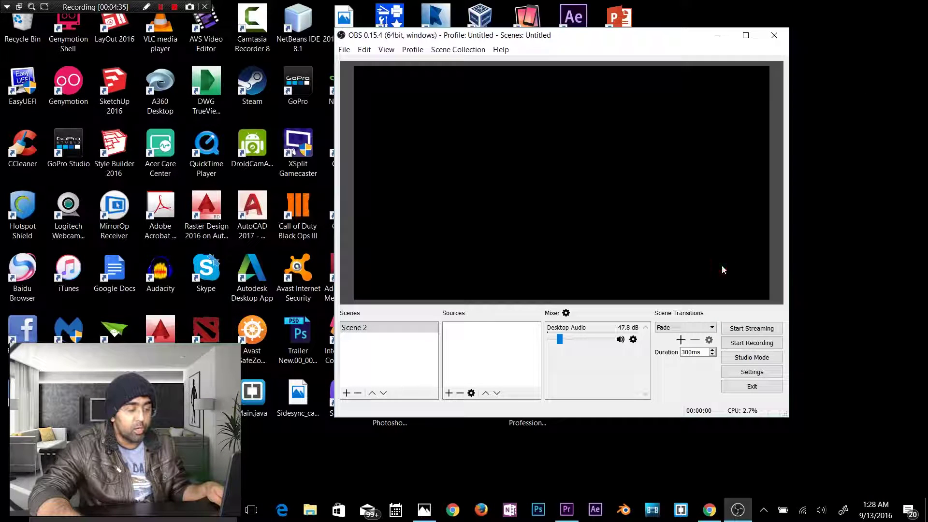
# Open OBS Settings, leave the theme on Default, and go to the Stream page.
pyautogui.click(733, 372)
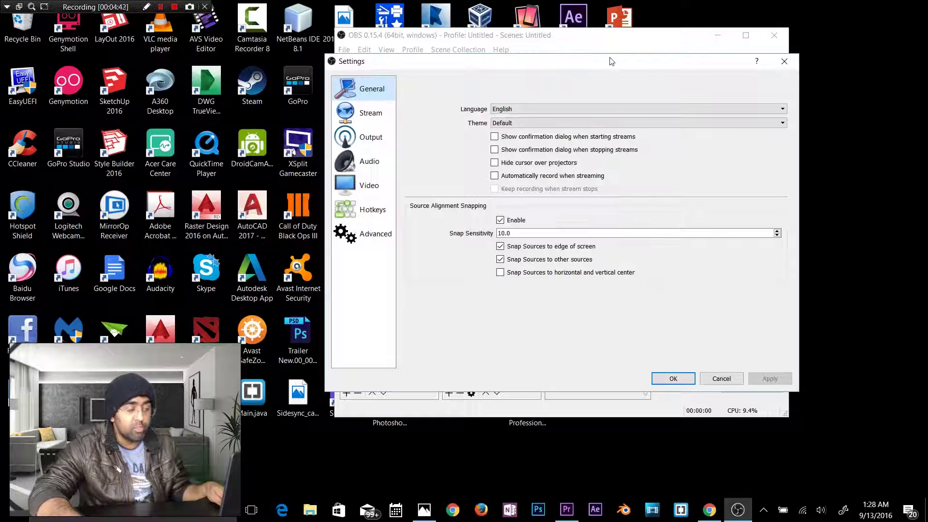
pyautogui.click(537, 123)
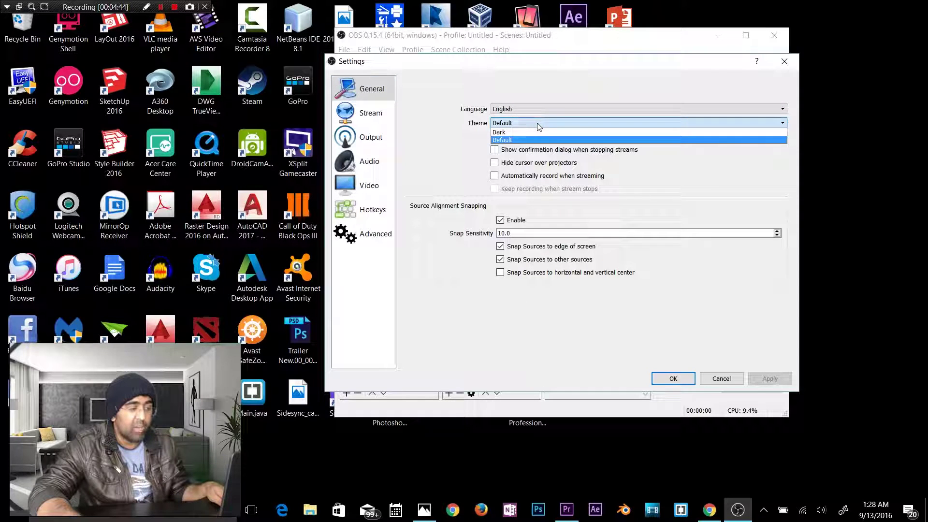
pyautogui.click(537, 123)
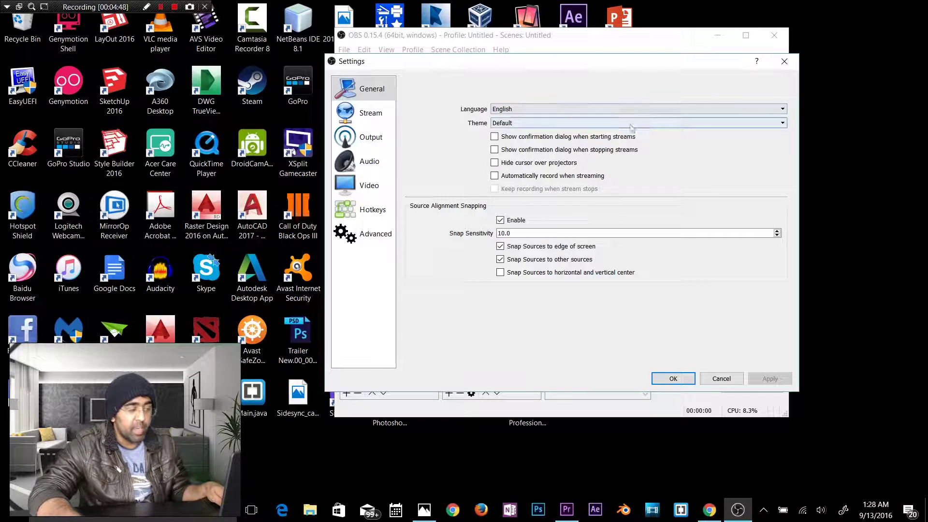
pyautogui.click(370, 116)
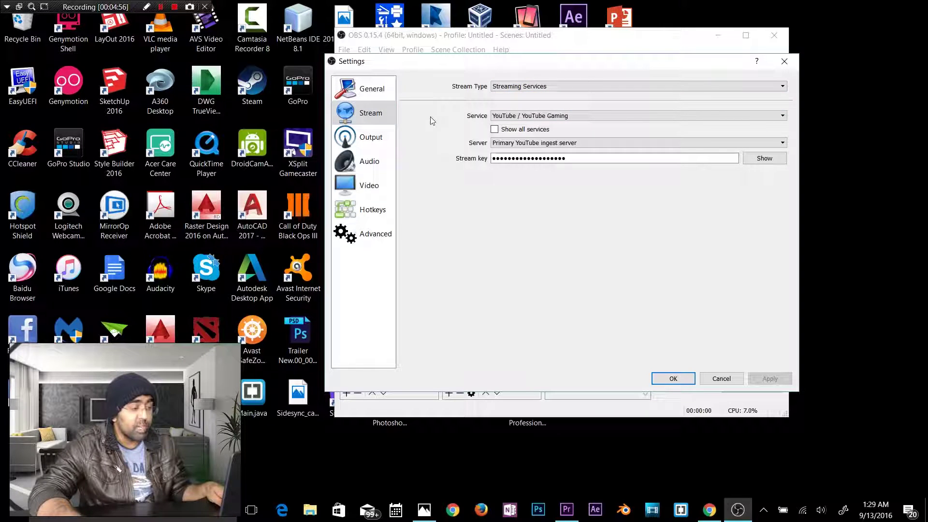
# Set the stream service to YouTube / YouTube Gaming and close the stray Chrome window.
pyautogui.click(527, 88)
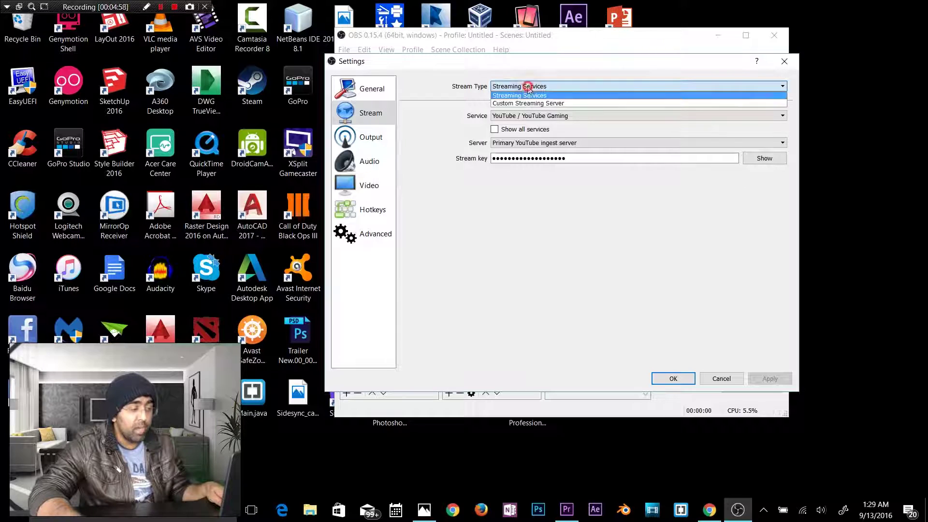
pyautogui.click(543, 103)
pyautogui.click(546, 86)
pyautogui.click(545, 96)
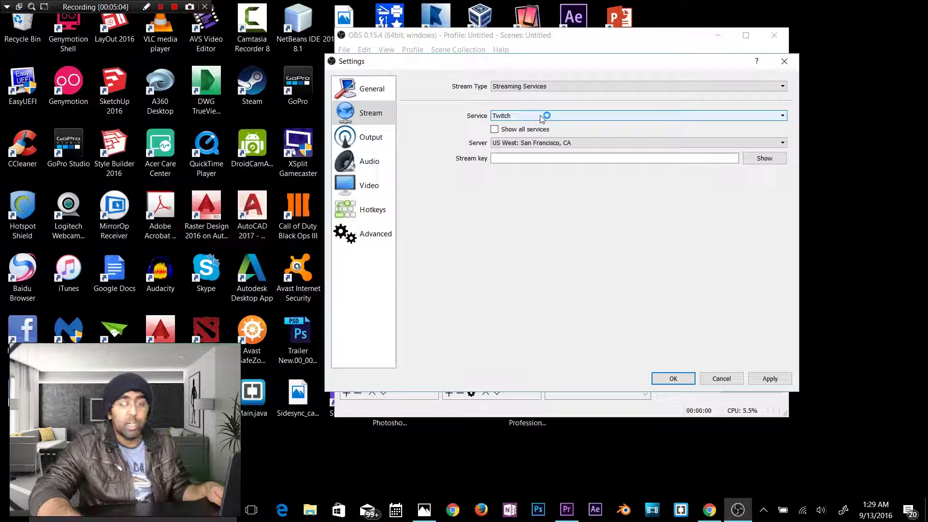
pyautogui.click(542, 116)
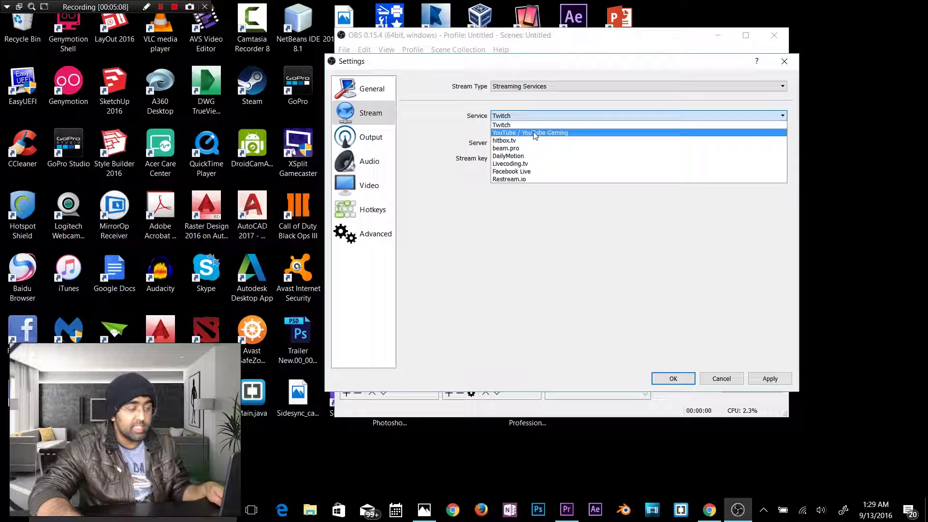
pyautogui.click(552, 133)
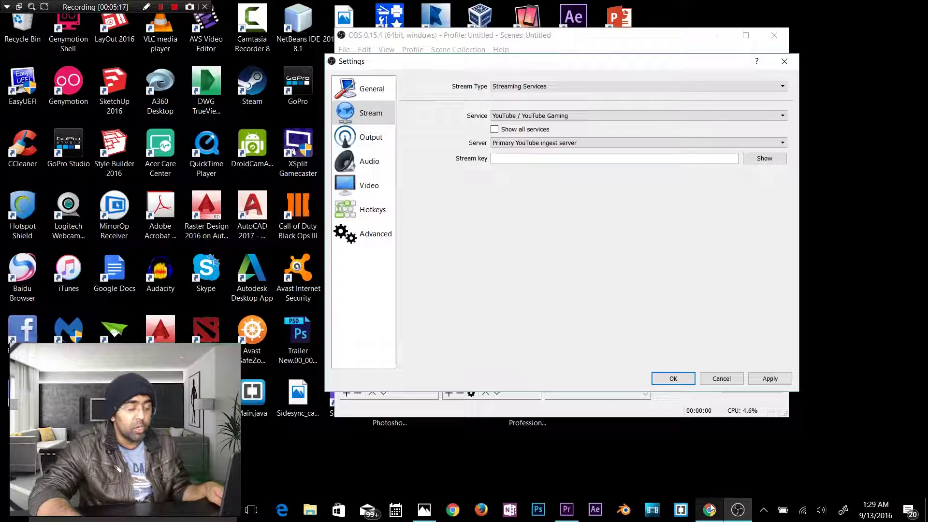
pyautogui.moveTo(712, 507)
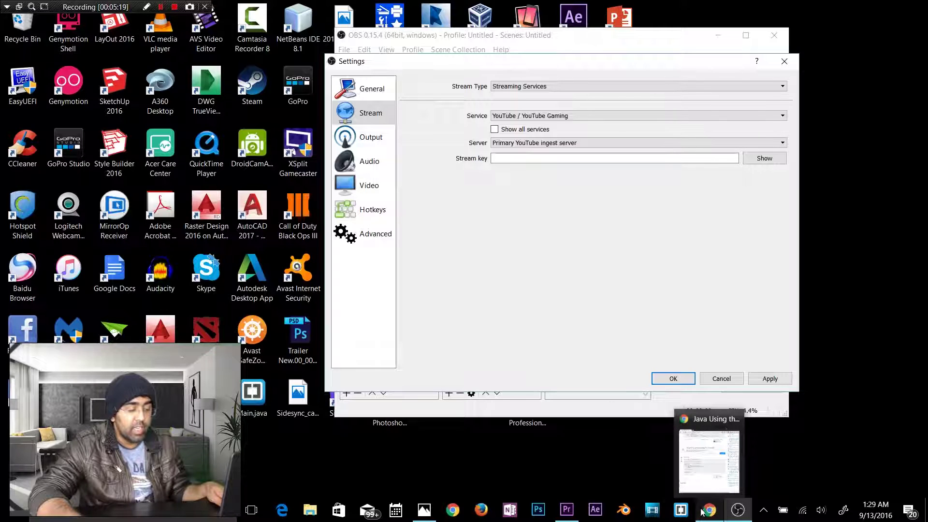
pyautogui.click(734, 418)
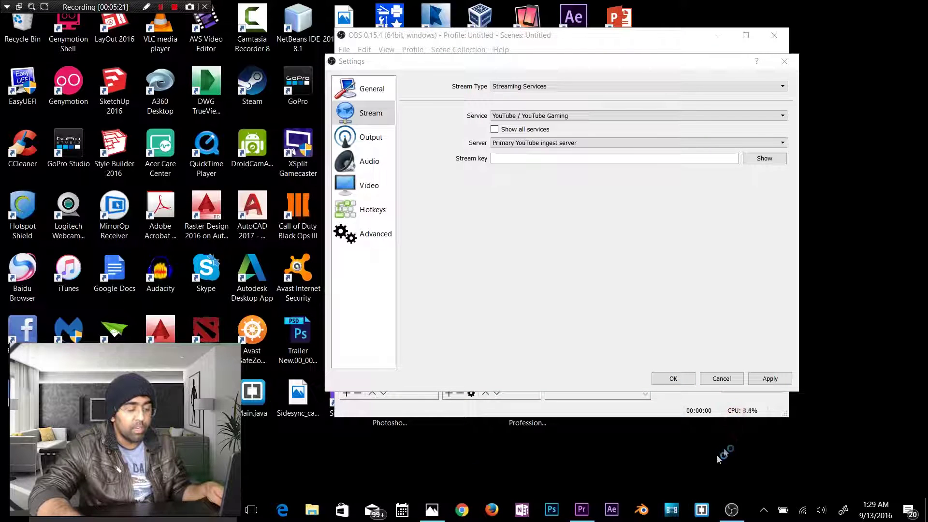
# Open YouTube Creator Studio's Live Dashboard in a new Chrome window.
pyautogui.click(463, 511)
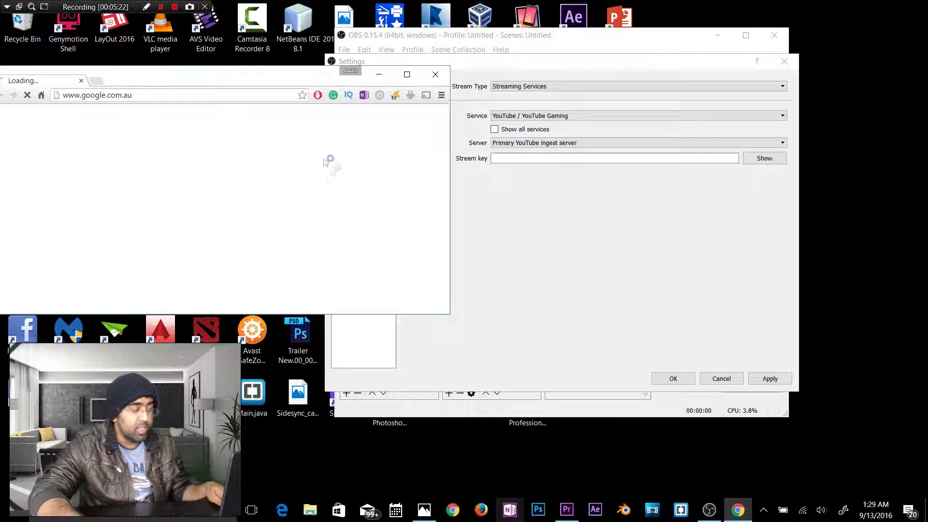
pyautogui.click(407, 73)
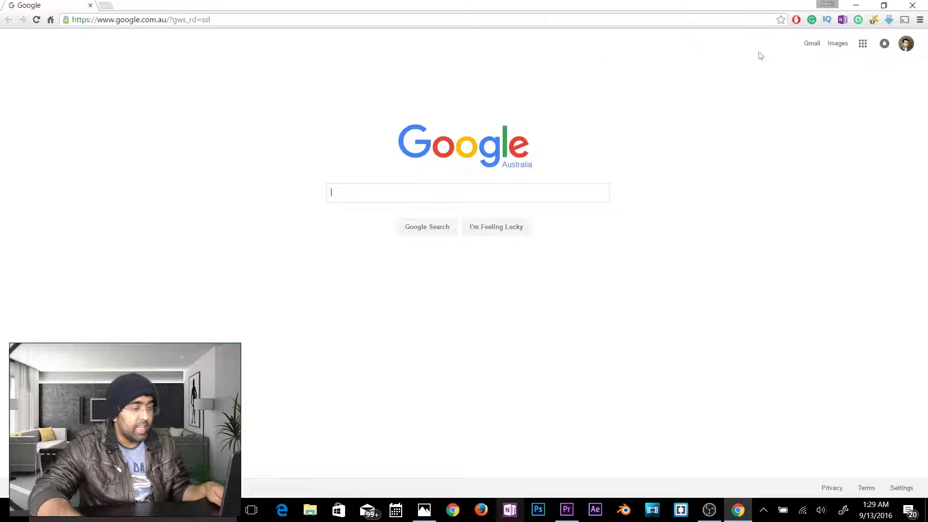
pyautogui.click(863, 44)
pyautogui.click(791, 139)
pyautogui.click(895, 41)
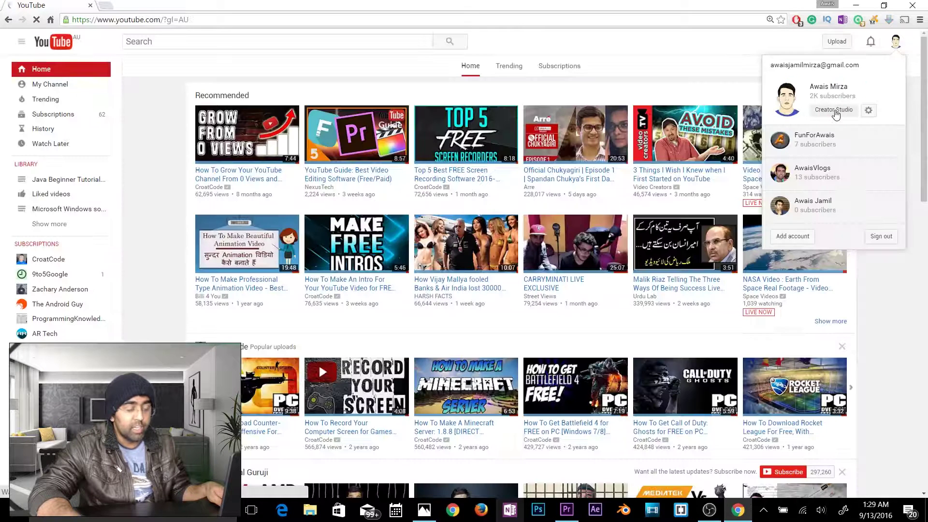
pyautogui.click(833, 111)
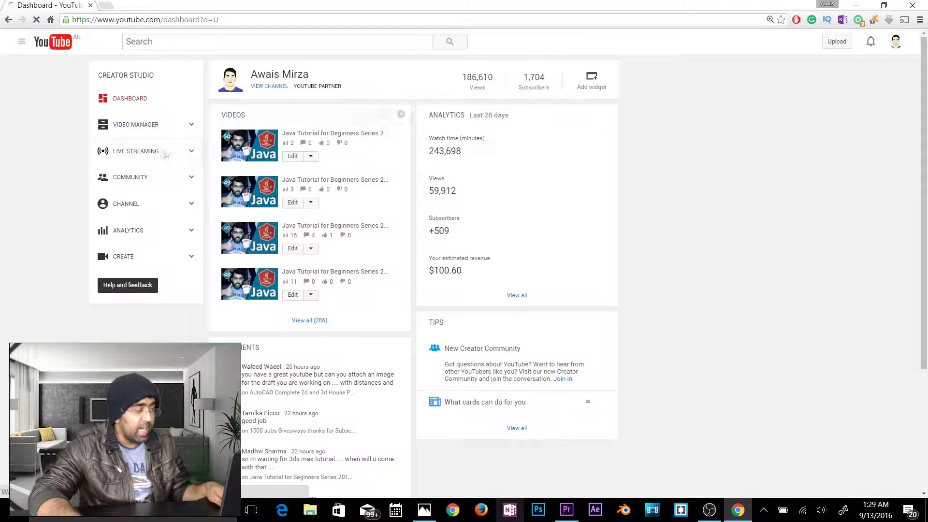
pyautogui.click(138, 152)
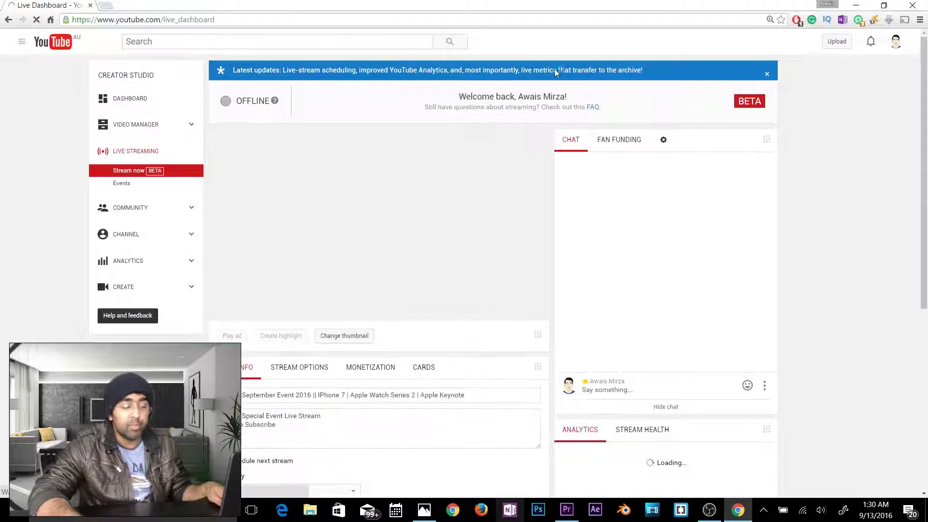
# Find the channel's stream key on the Live Dashboard and reveal it to copy.
pyautogui.scroll(-3, 478, 207)
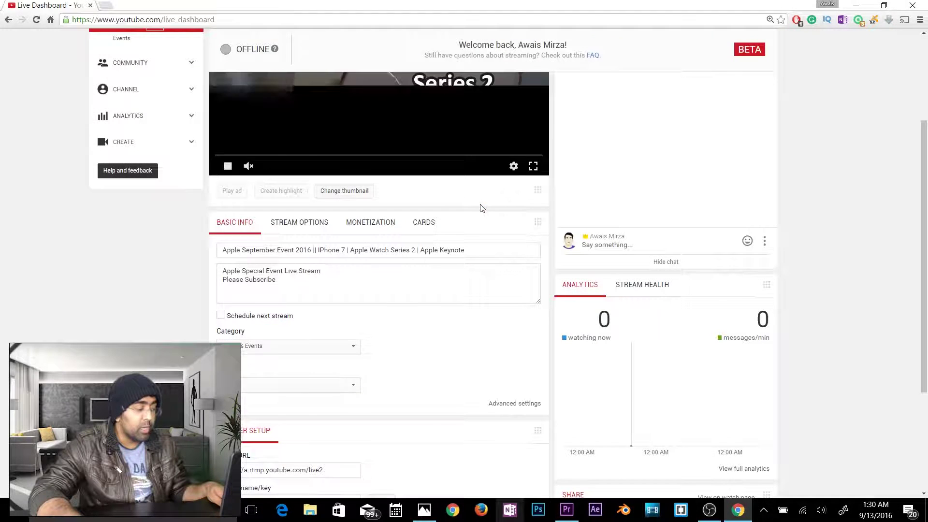
pyautogui.scroll(-2, 464, 220)
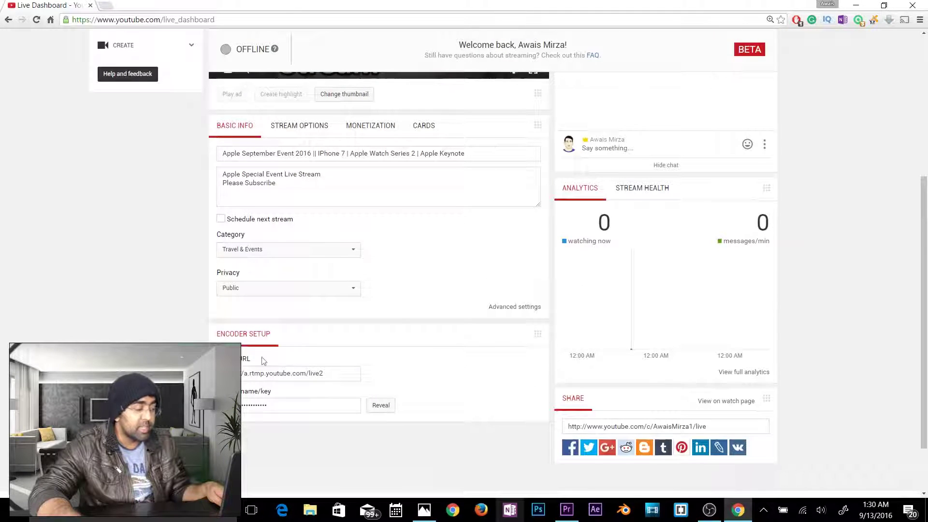
pyautogui.doubleClick(272, 406)
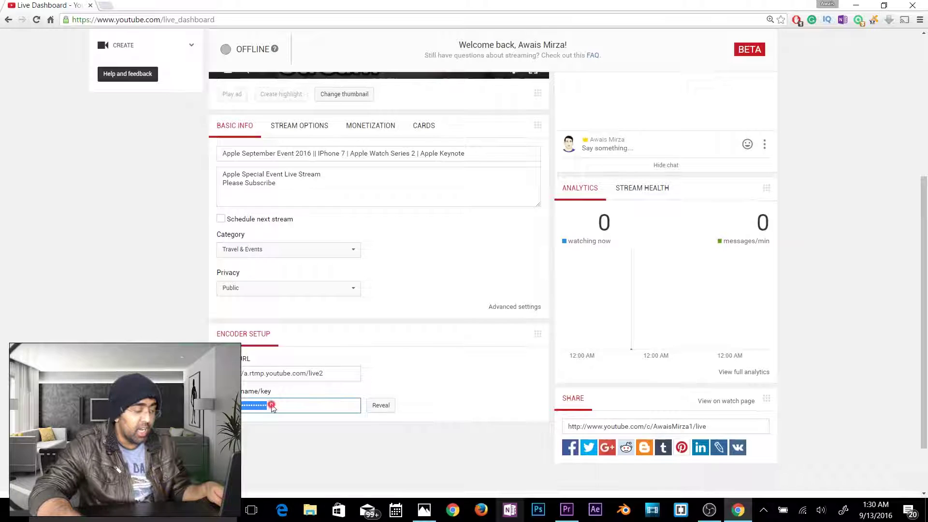
pyautogui.rightClick(264, 402)
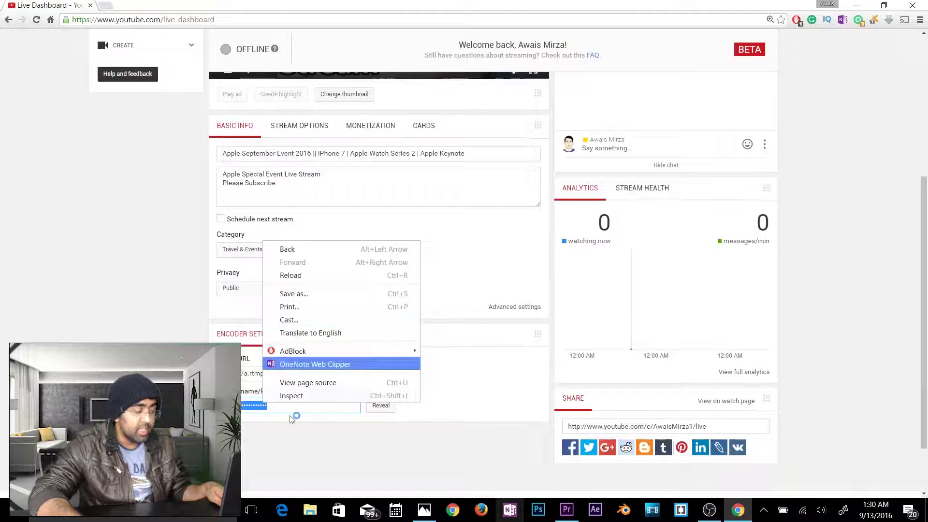
pyautogui.click(295, 442)
pyautogui.click(382, 406)
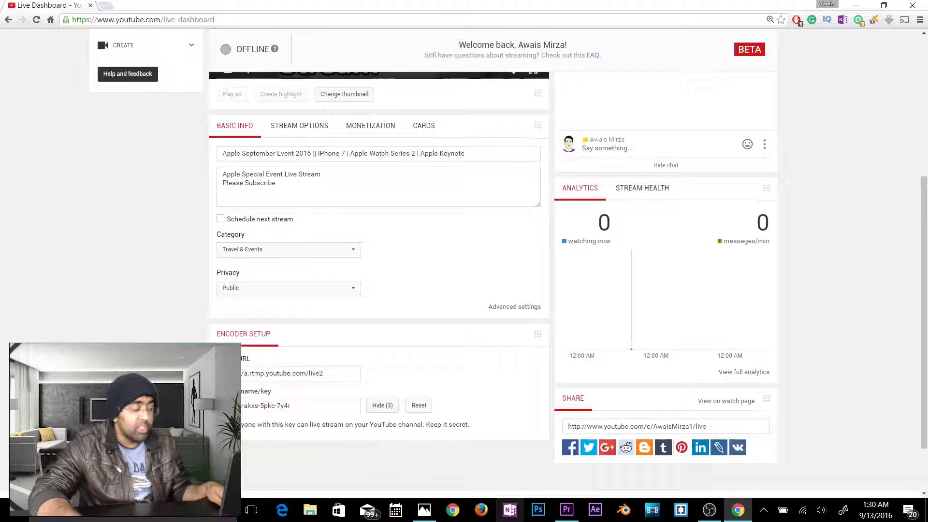
pyautogui.click(422, 435)
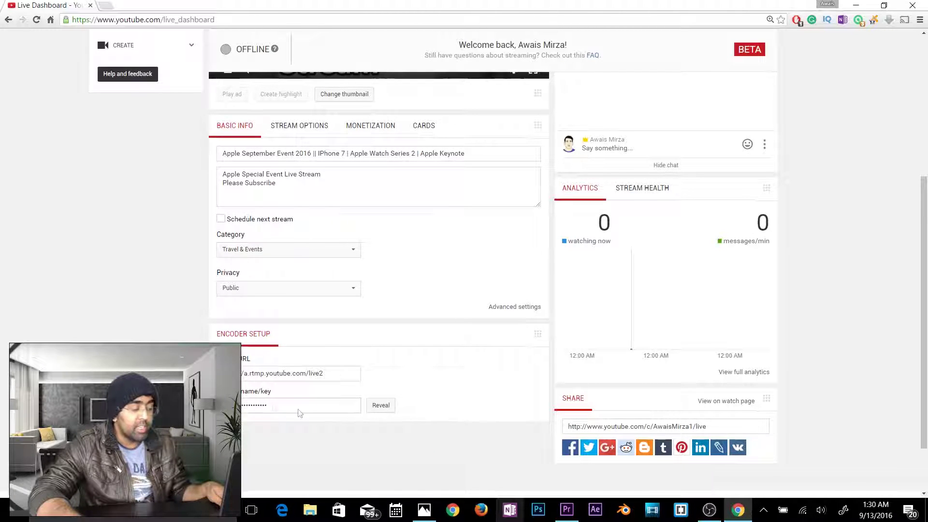
# Paste the YouTube stream key into OBS's Stream key field.
pyautogui.click(709, 510)
pyautogui.click(558, 158)
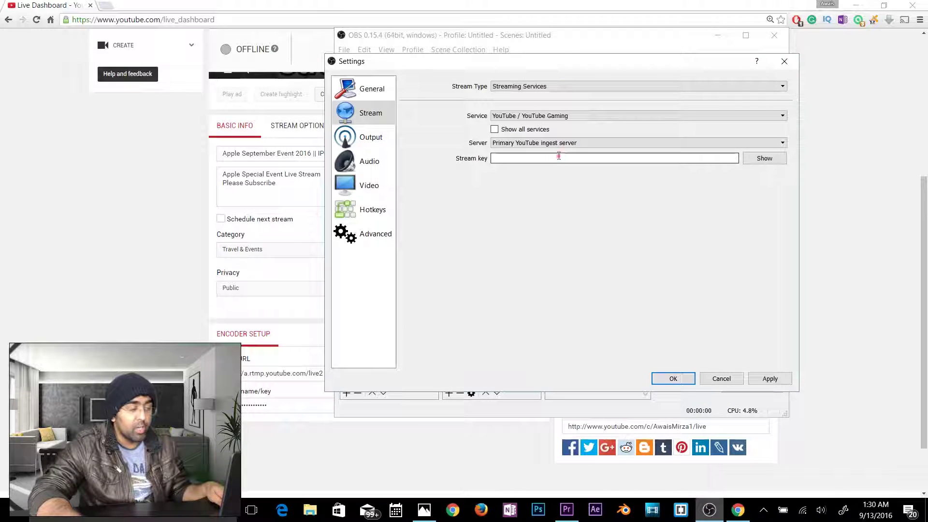
pyautogui.rightClick(558, 158)
pyautogui.click(583, 212)
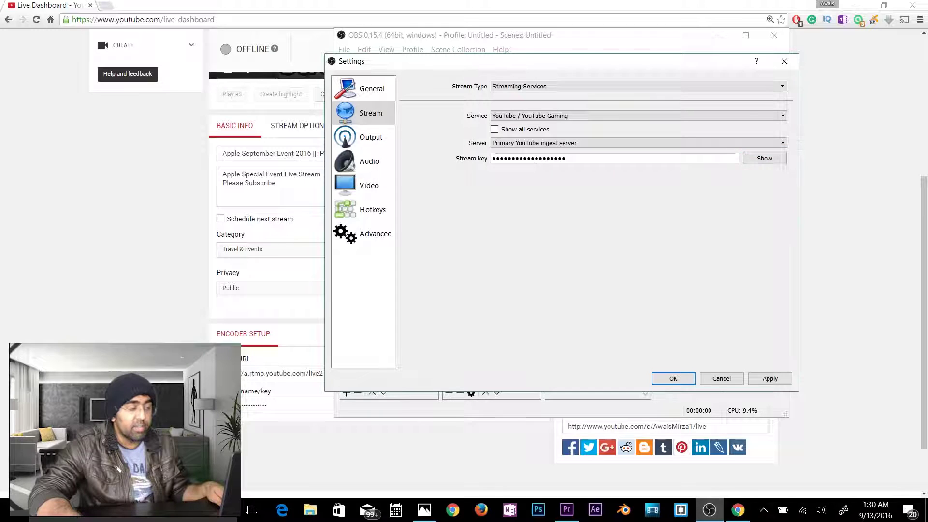
pyautogui.click(377, 139)
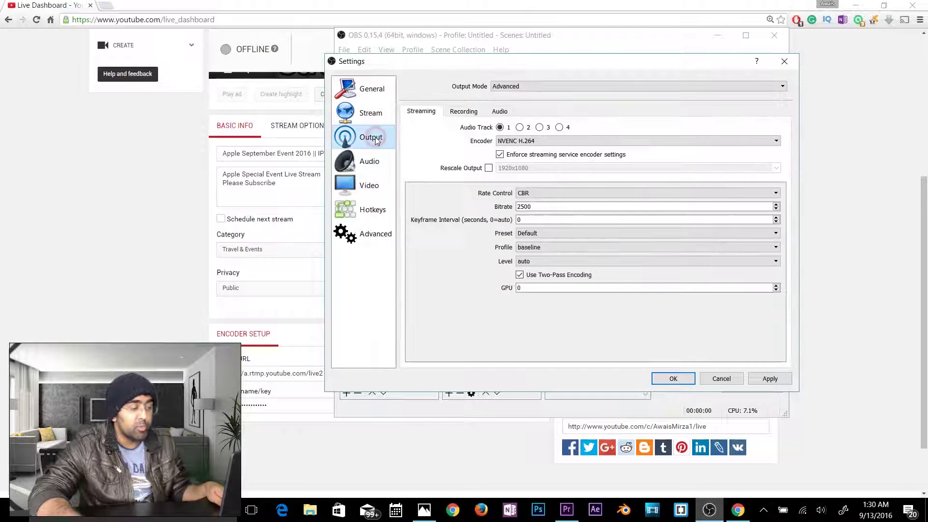
# Keep NVENC H.264 as the streaming encoder and tick Rescale Output.
pyautogui.moveTo(549, 62); pyautogui.dragTo(507, 61)
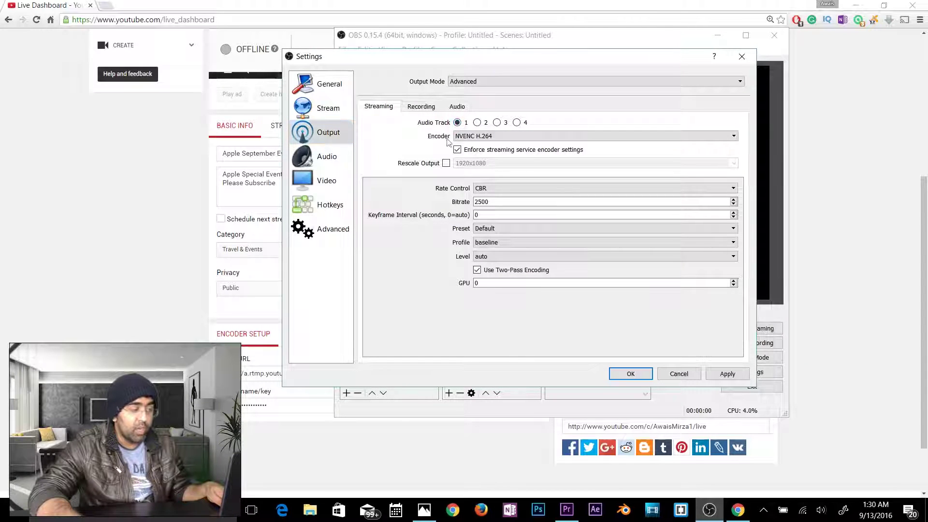
pyautogui.click(473, 138)
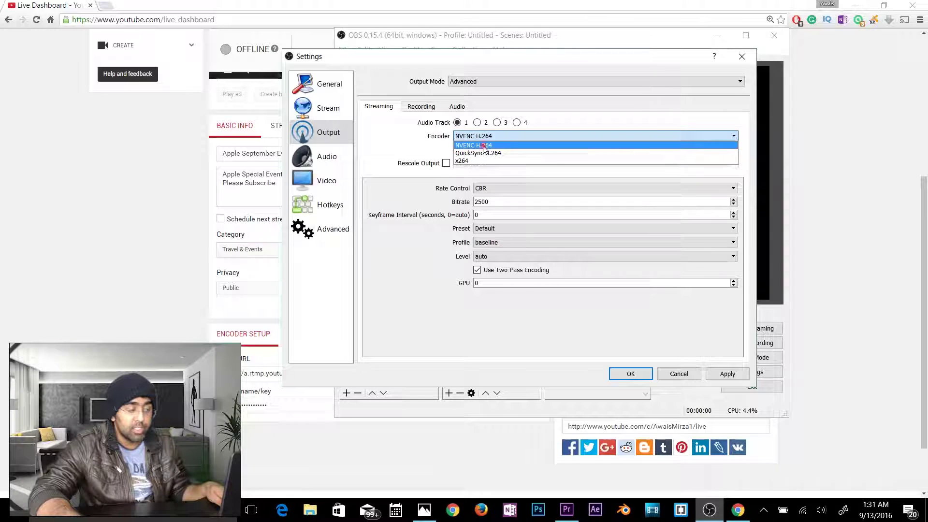
pyautogui.click(483, 146)
pyautogui.moveTo(542, 58); pyautogui.dragTo(494, 65)
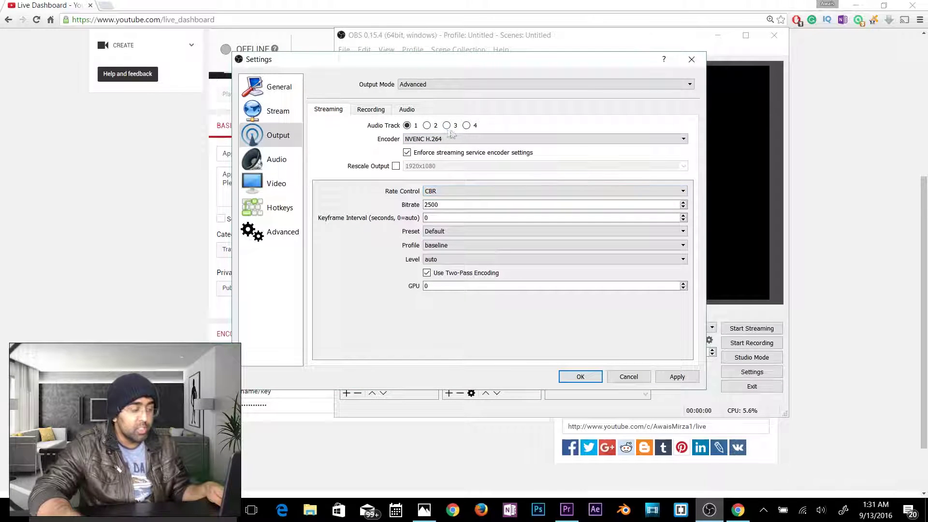
pyautogui.click(439, 139)
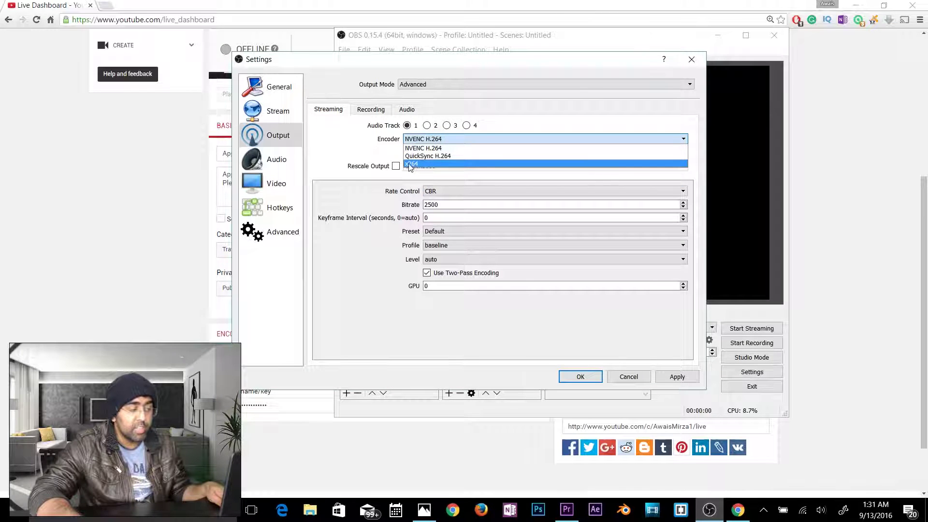
pyautogui.click(391, 189)
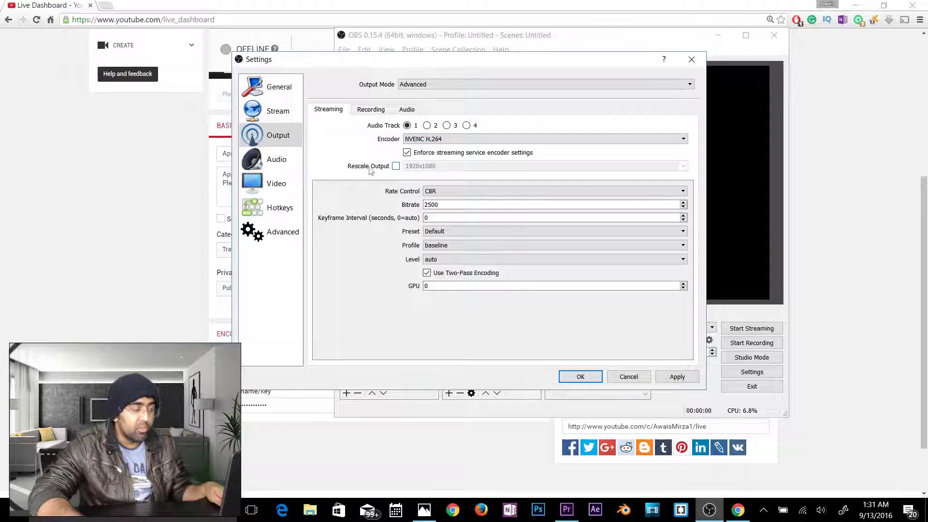
pyautogui.click(396, 167)
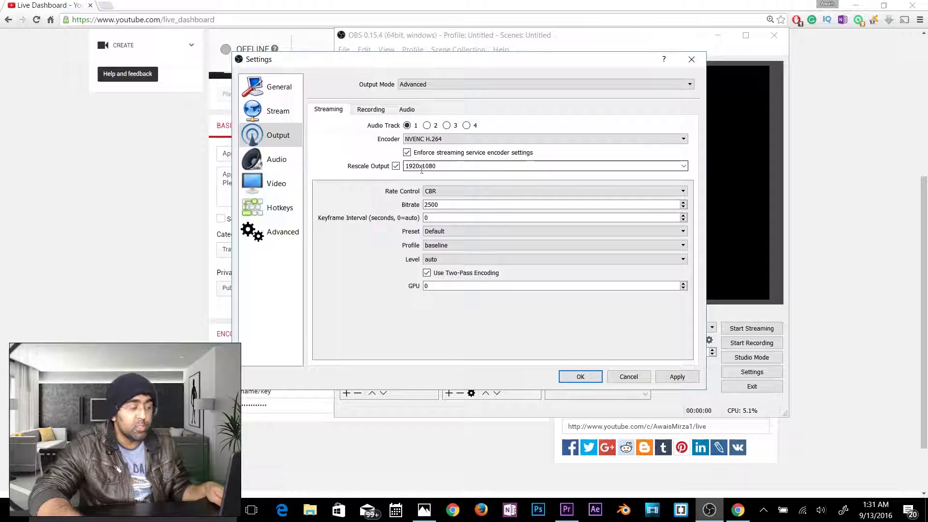
pyautogui.click(683, 166)
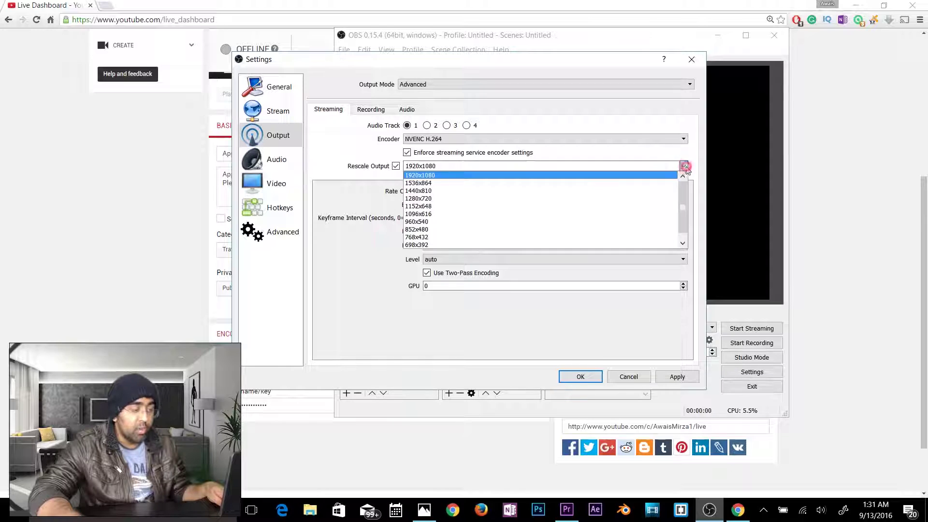
# Rescale the streamed output to 1280x720, keeping CBR rate control.
pyautogui.click(430, 199)
pyautogui.click(461, 192)
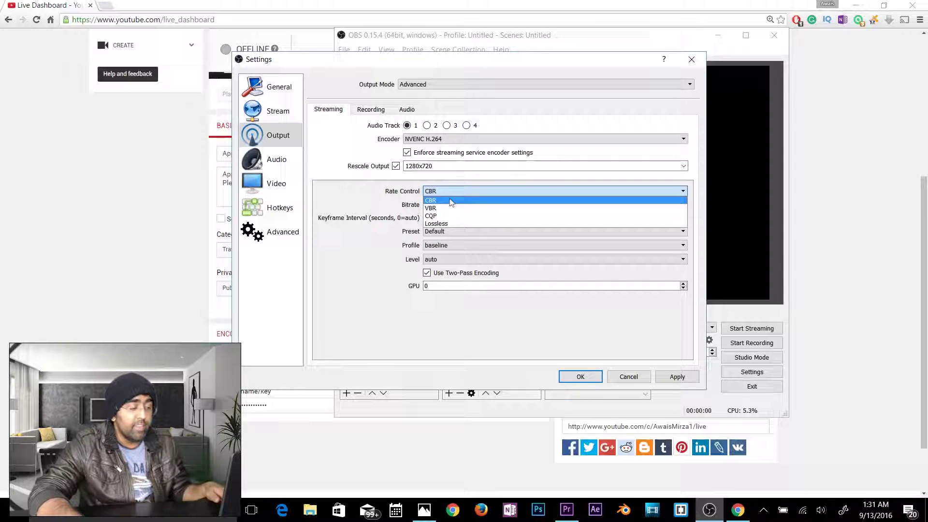
pyautogui.click(449, 200)
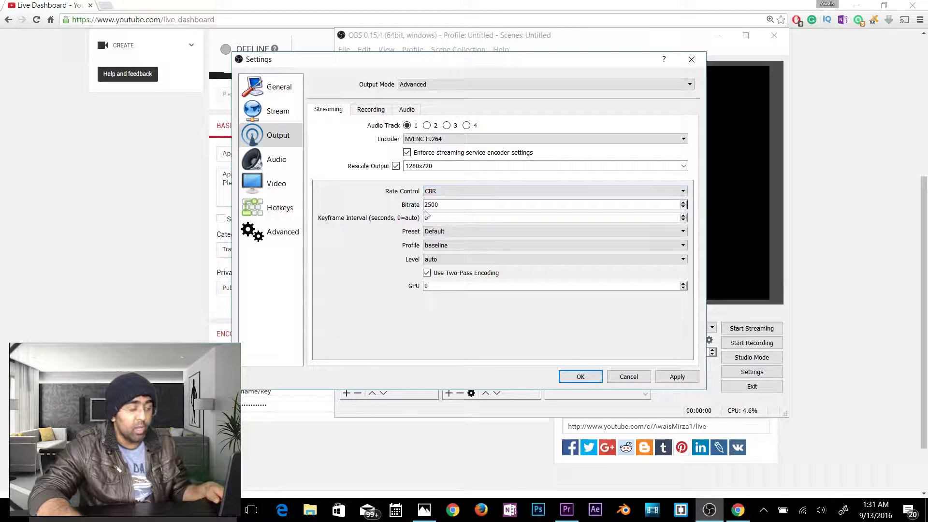
# Change the streaming bitrate from 2500 to 800.
pyautogui.doubleClick(440, 204)
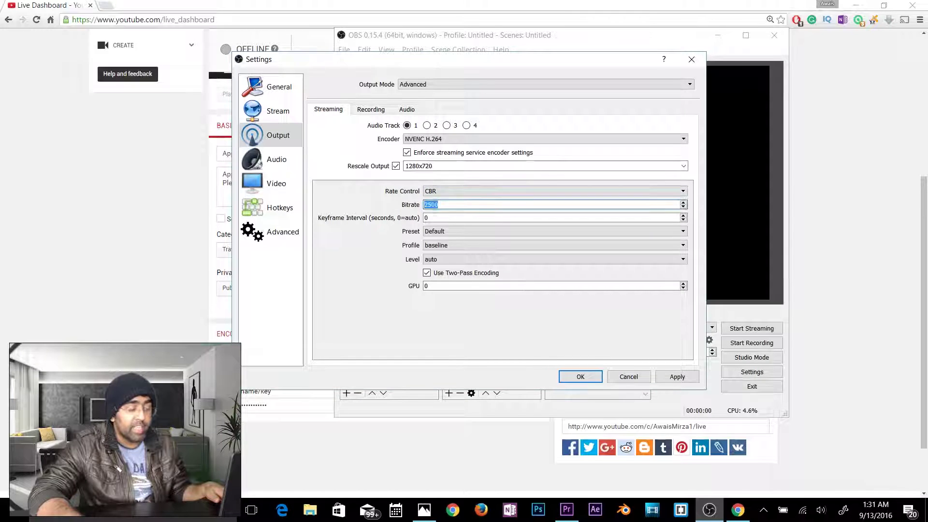
pyautogui.click(447, 205)
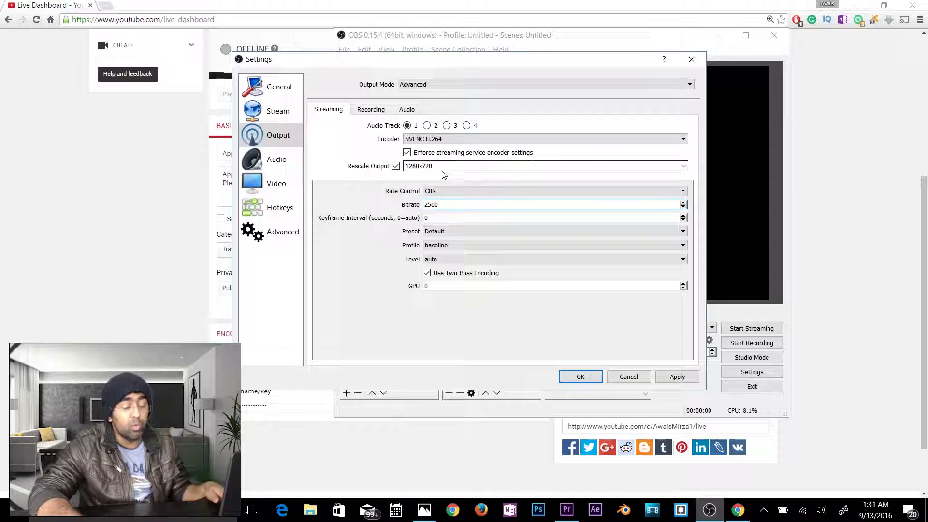
pyautogui.doubleClick(451, 205)
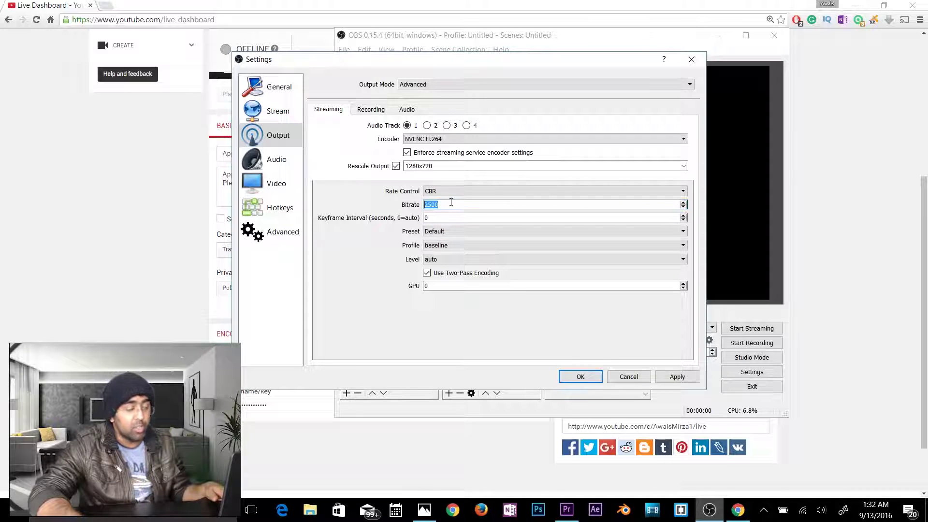
pyautogui.write('1000')
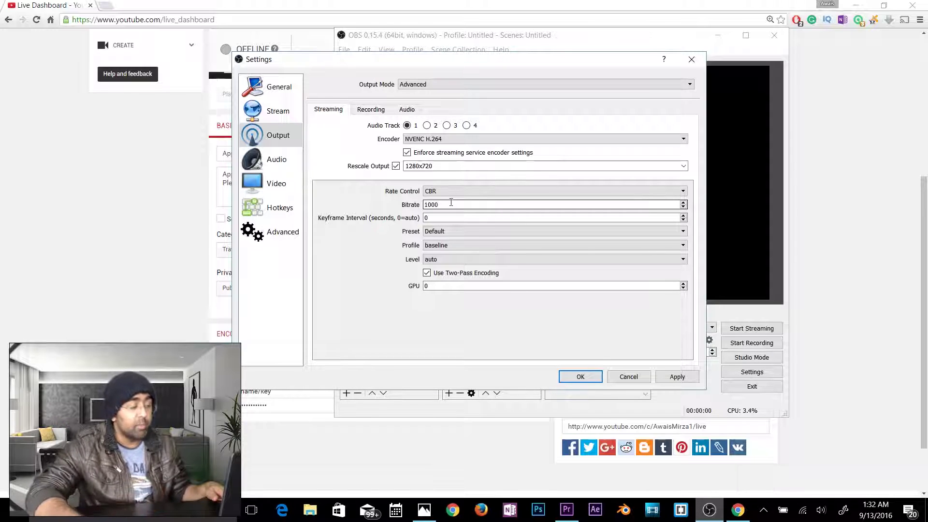
pyautogui.doubleClick(451, 202)
pyautogui.write('8')
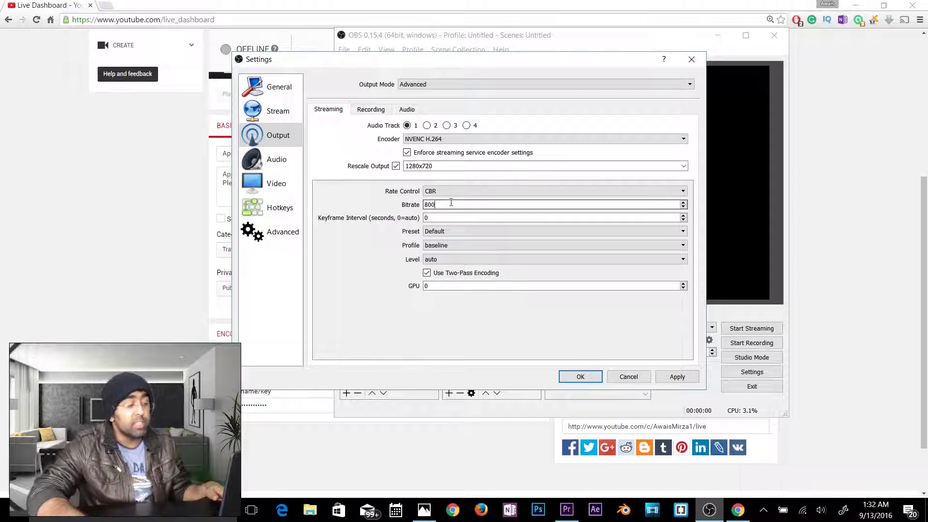
pyautogui.click(452, 206)
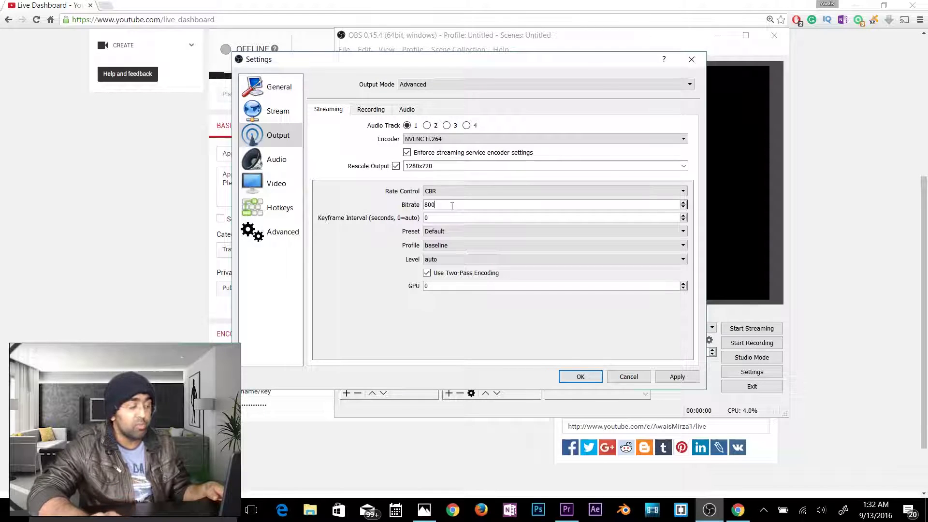
pyautogui.click(360, 246)
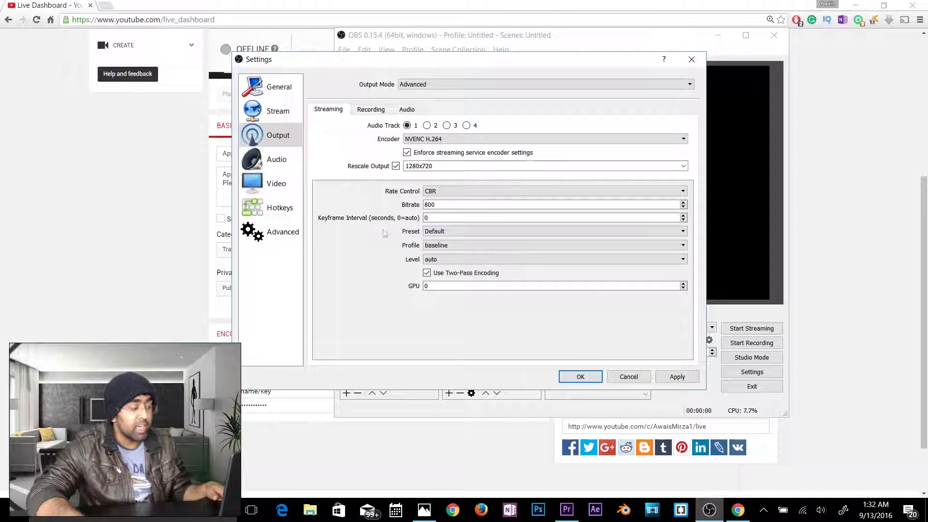
pyautogui.click(283, 166)
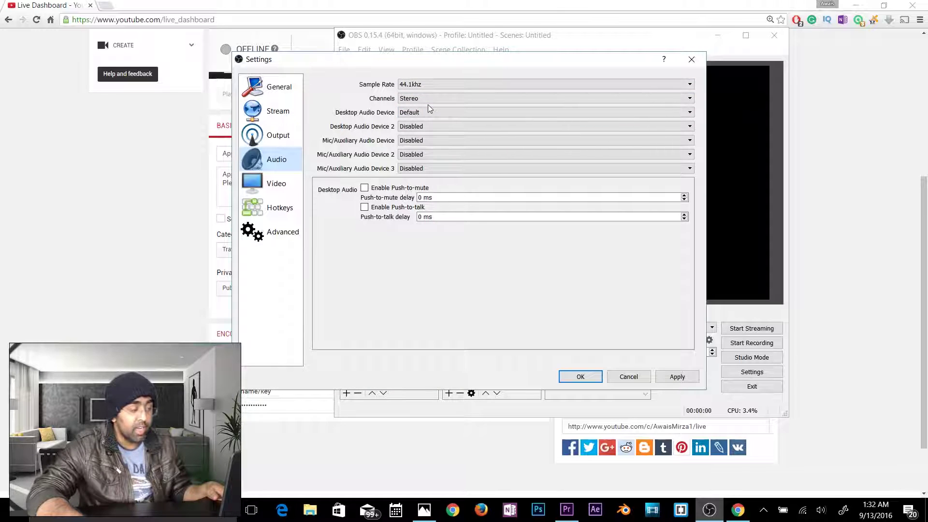
pyautogui.click(266, 187)
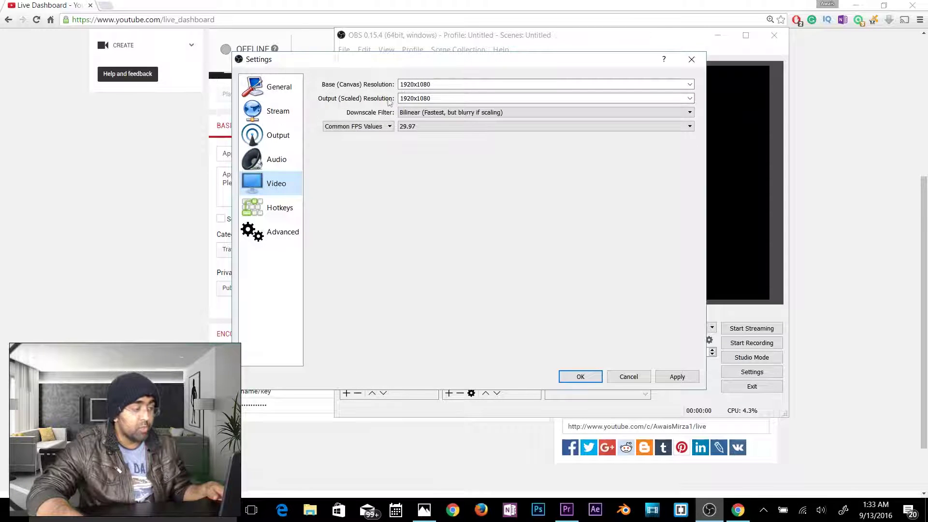
# Scale the video output to 1280x720 and keep the frame rate at 29.97 FPS.
pyautogui.click(690, 99)
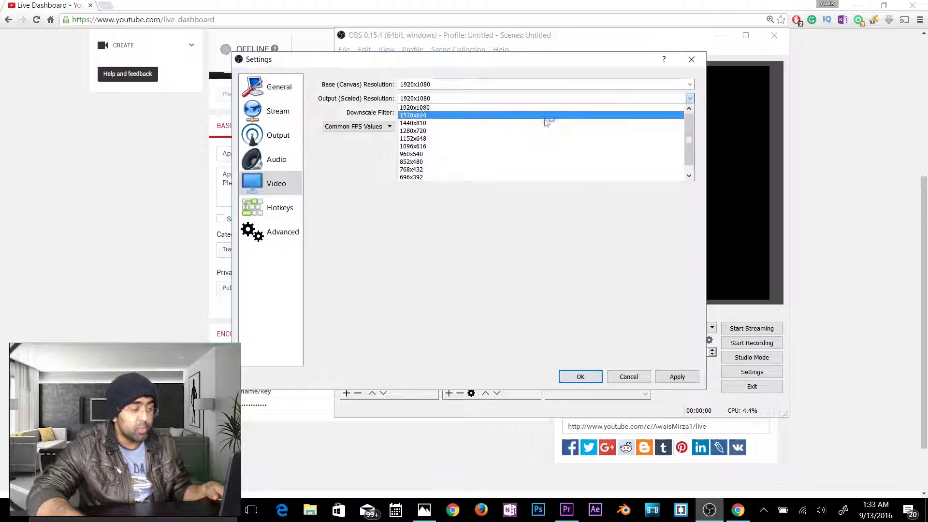
pyautogui.click(435, 130)
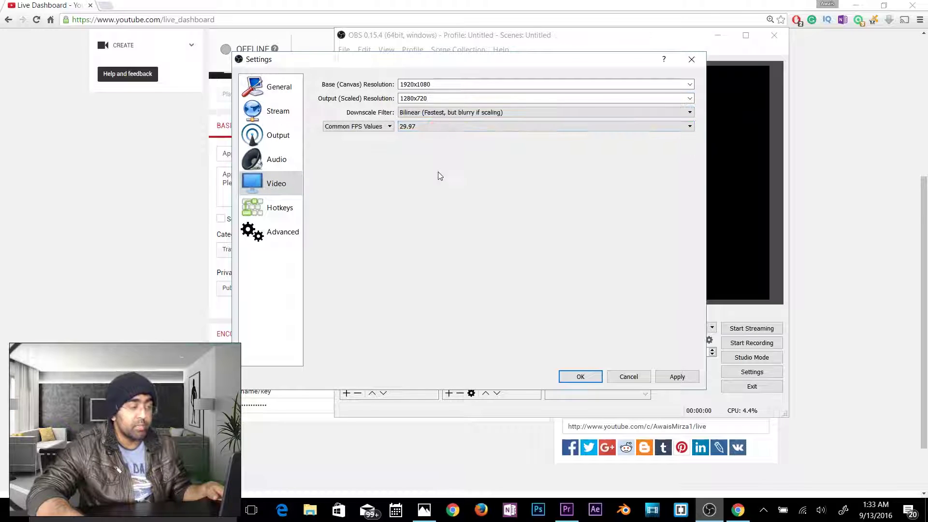
pyautogui.click(445, 128)
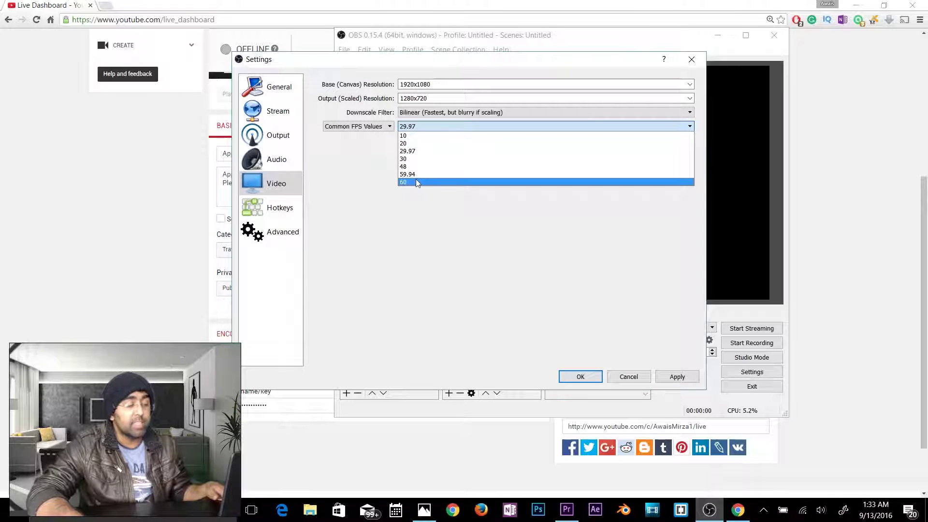
pyautogui.click(424, 154)
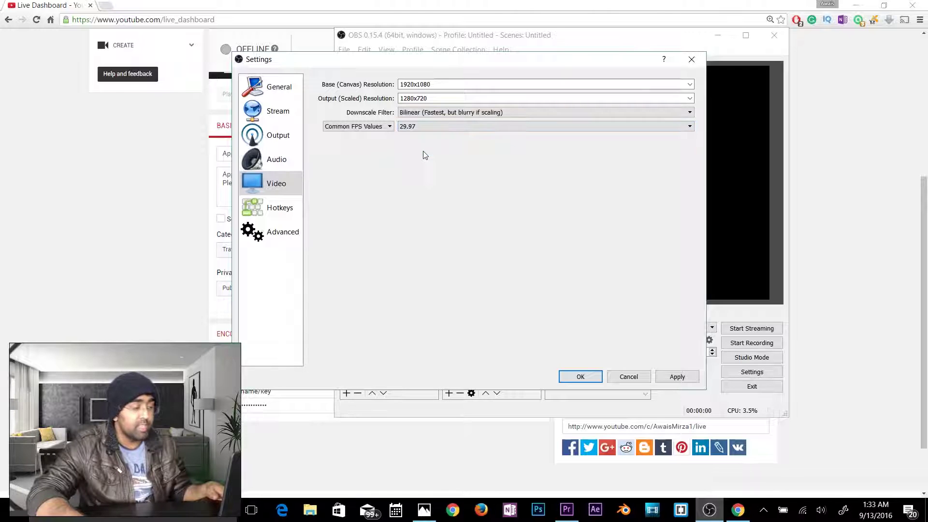
pyautogui.click(276, 208)
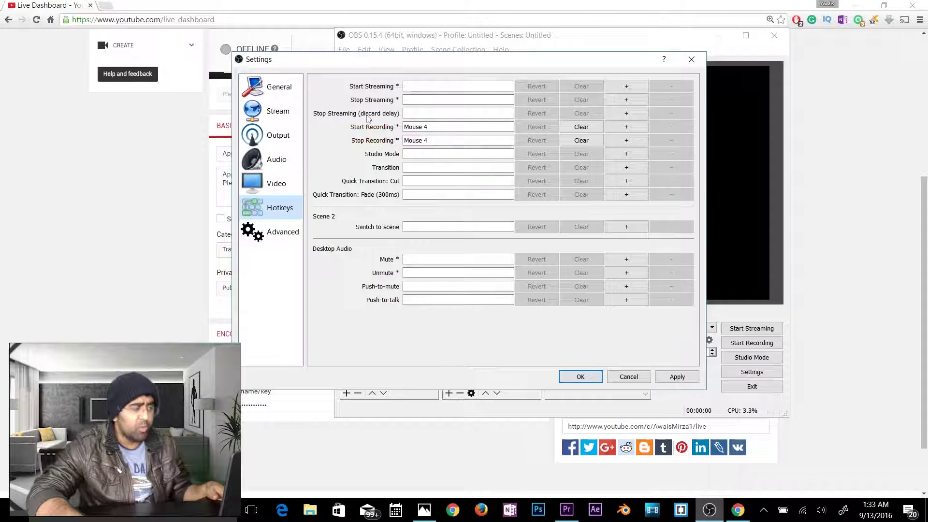
# Check the Start Streaming and Stop Streaming hotkey fields.
pyautogui.click(432, 86)
pyautogui.click(427, 99)
pyautogui.click(434, 86)
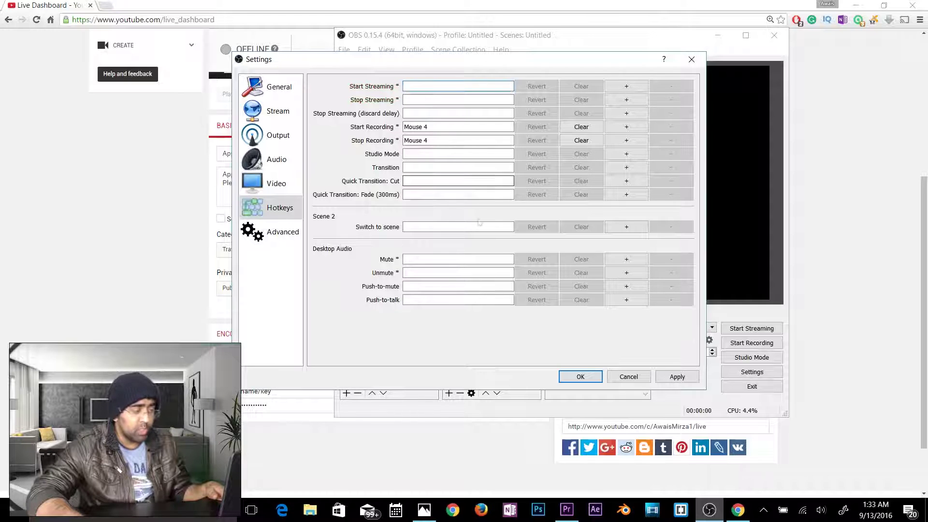
# Set the Advanced YUV color space to 709, apply, and close Settings.
pyautogui.click(279, 226)
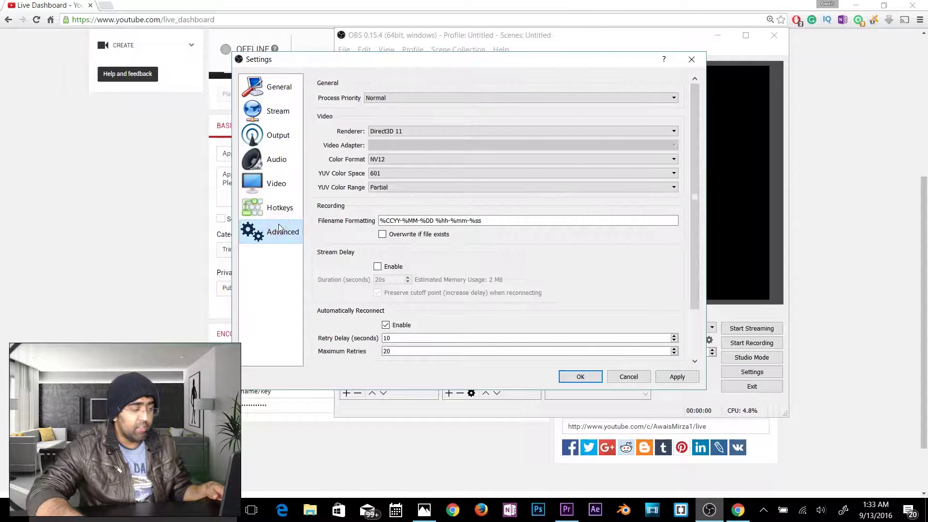
pyautogui.scroll(-3, 475, 230)
pyautogui.scroll(4, 490, 175)
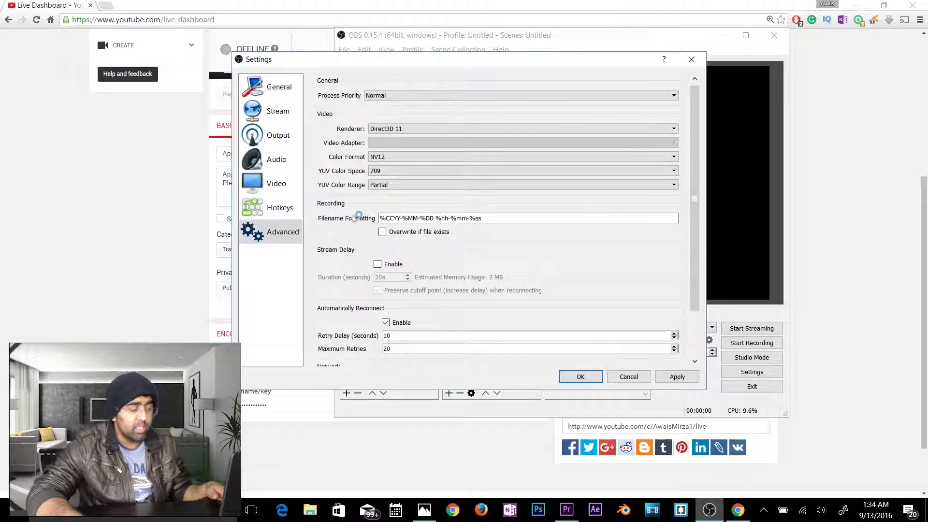
pyautogui.click(676, 376)
pyautogui.click(581, 376)
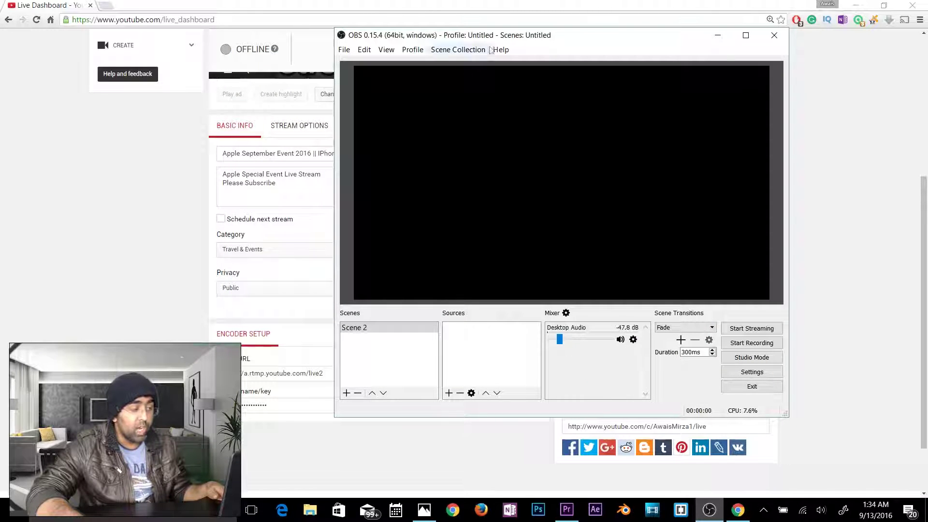
# Reposition the OBS window, start streaming to YouTube, then drag OBS down to uncover the dashboard.
pyautogui.moveTo(259, 103); pyautogui.dragTo(187, 91)
pyautogui.click(203, 227)
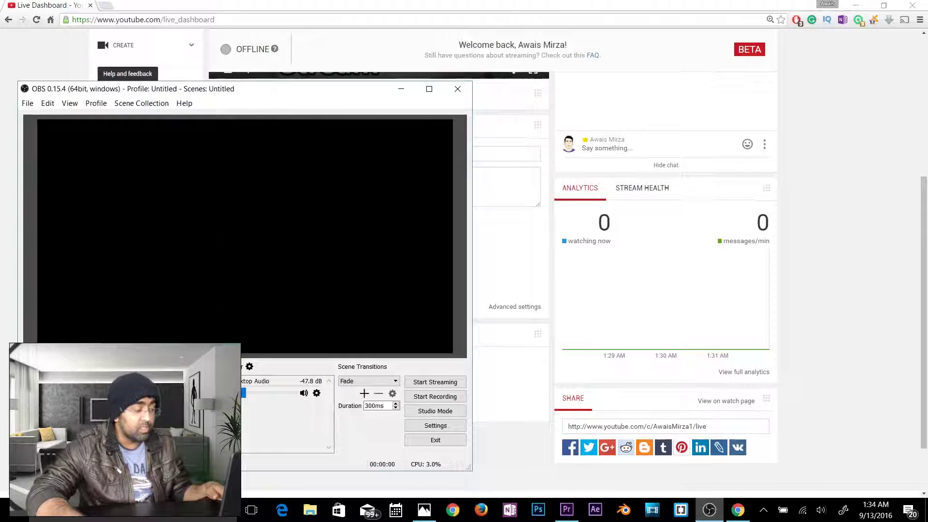
pyautogui.moveTo(342, 94); pyautogui.dragTo(362, 76)
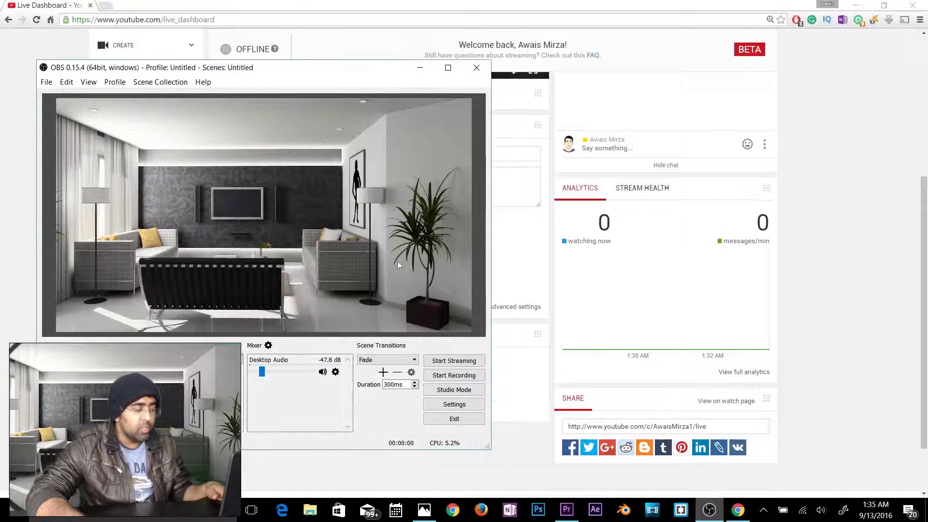
pyautogui.click(448, 366)
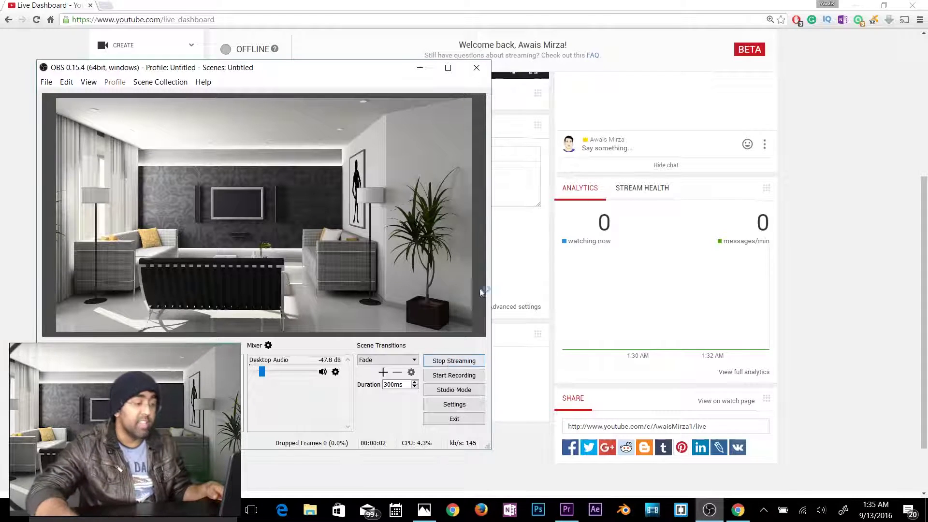
pyautogui.moveTo(387, 73); pyautogui.dragTo(509, 366)
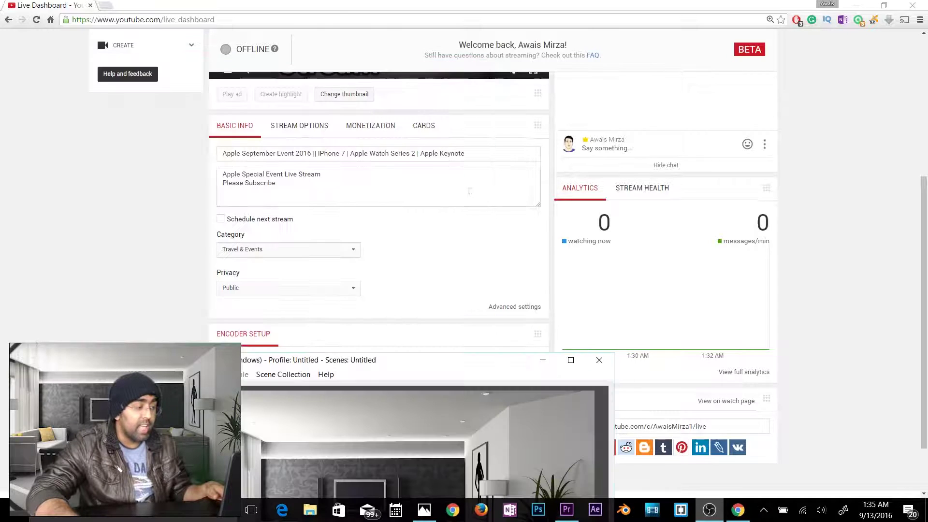
# Bring the YouTube Live Dashboard forward and show the stream's DVR and latency options.
pyautogui.click(455, 184)
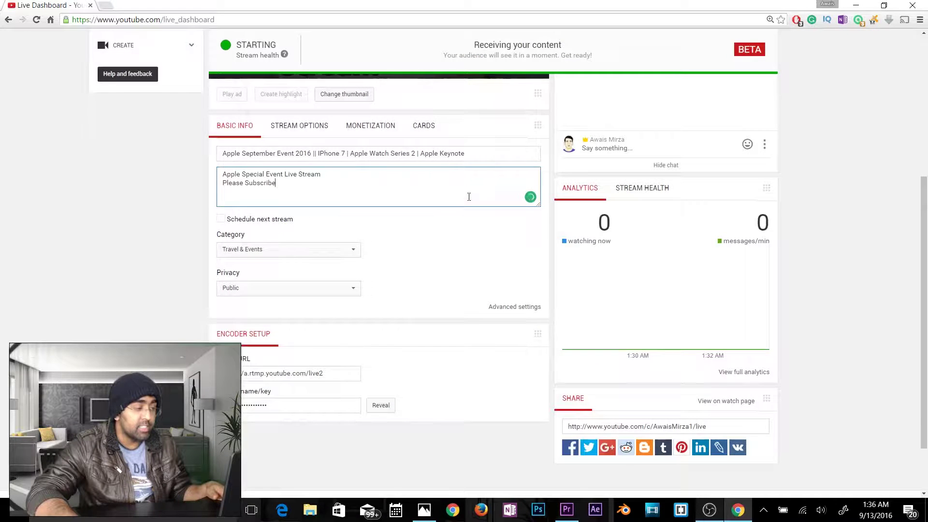
pyautogui.scroll(5, 469, 196)
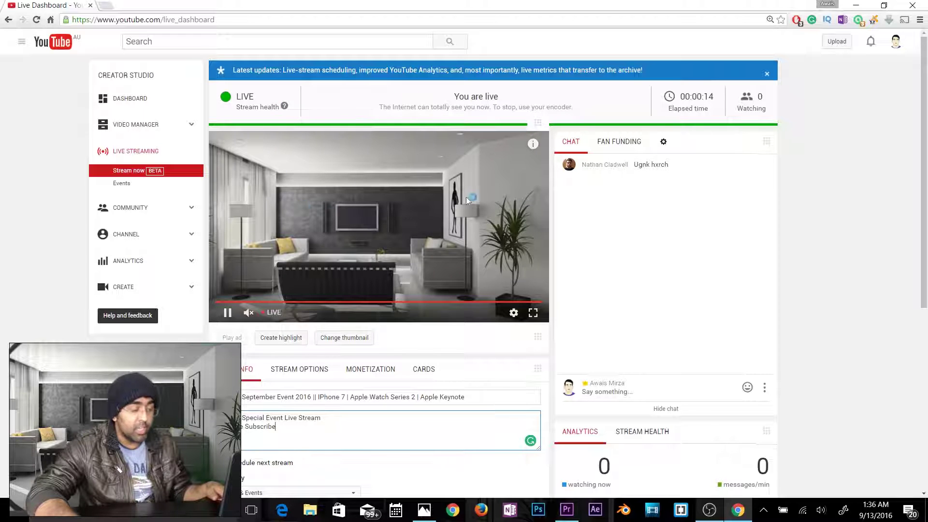
pyautogui.scroll(-3, 346, 175)
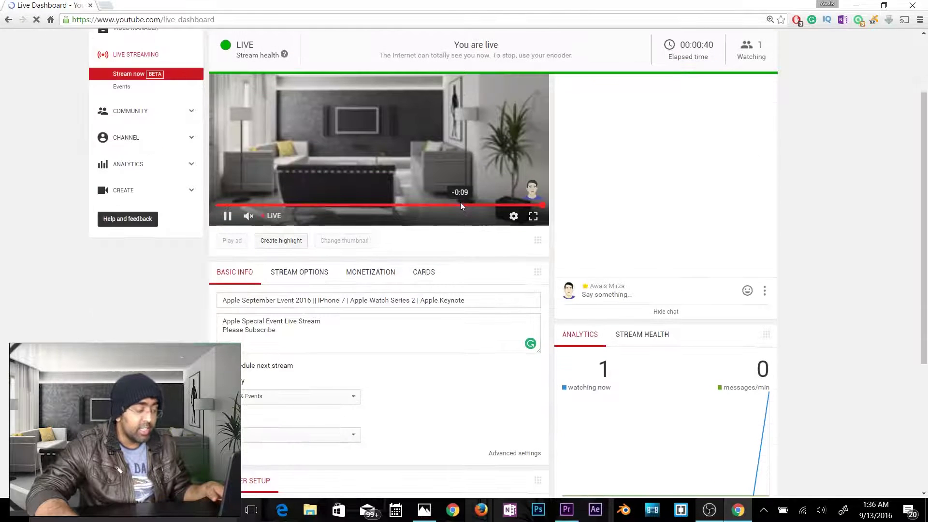
pyautogui.click(299, 272)
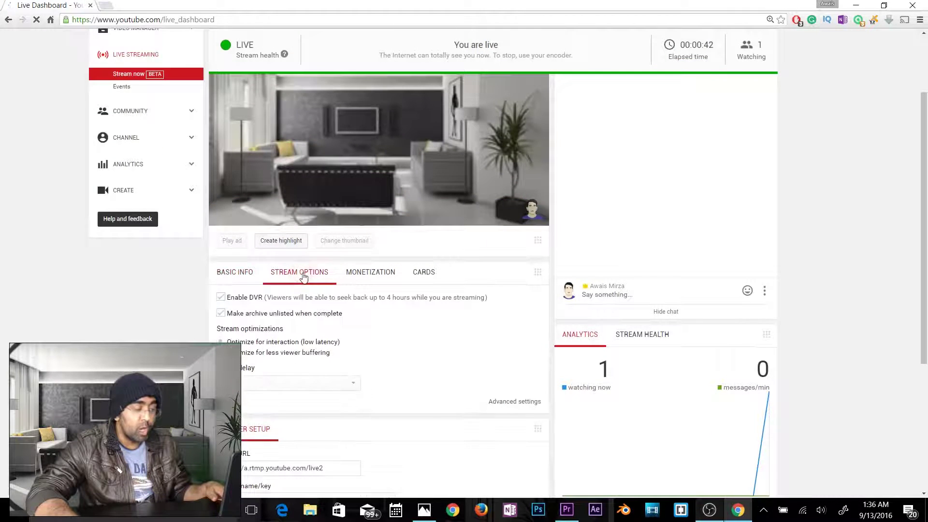
pyautogui.scroll(-1, 302, 280)
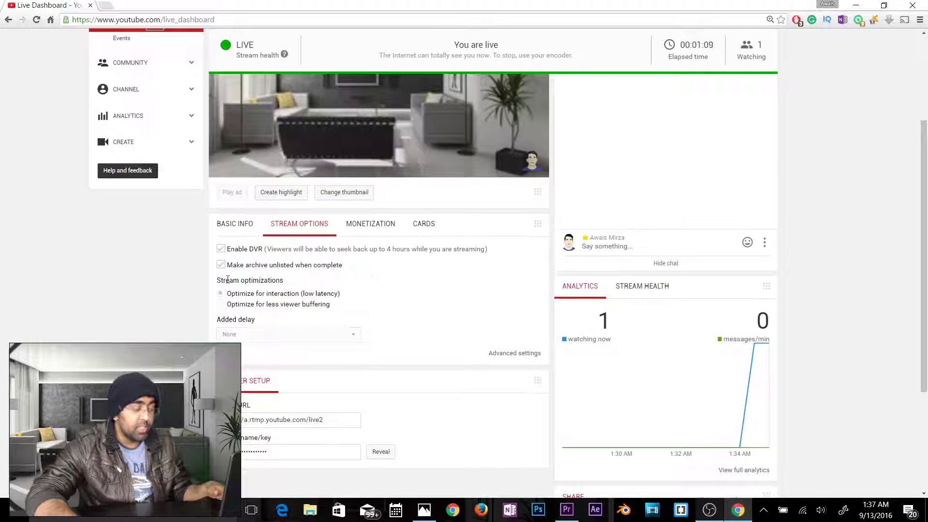
# In Basic Info, review the title and description and set the category to Gaming.
pyautogui.click(243, 228)
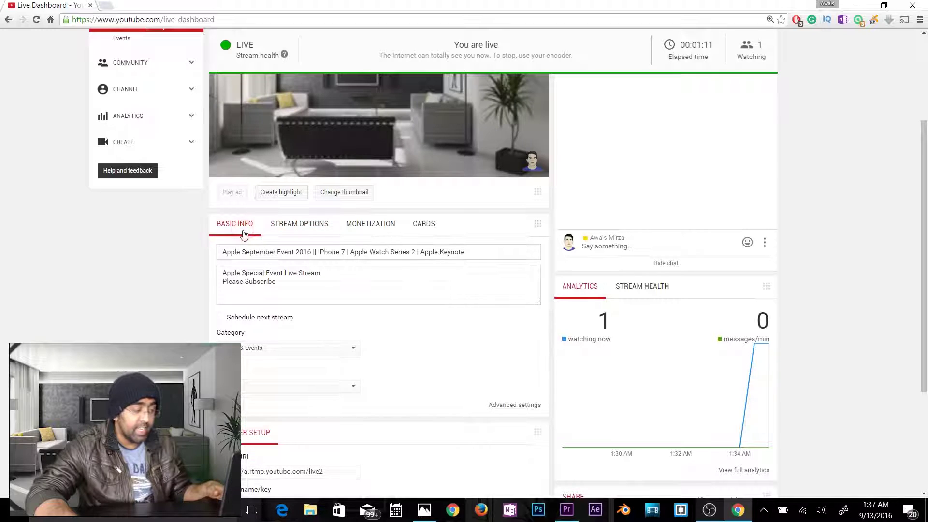
pyautogui.moveTo(238, 254); pyautogui.dragTo(448, 254)
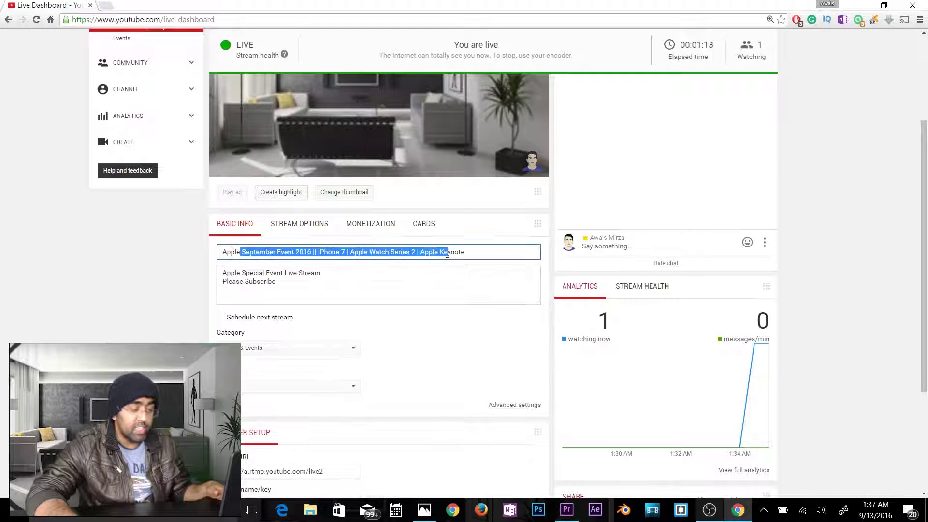
pyautogui.click(299, 289)
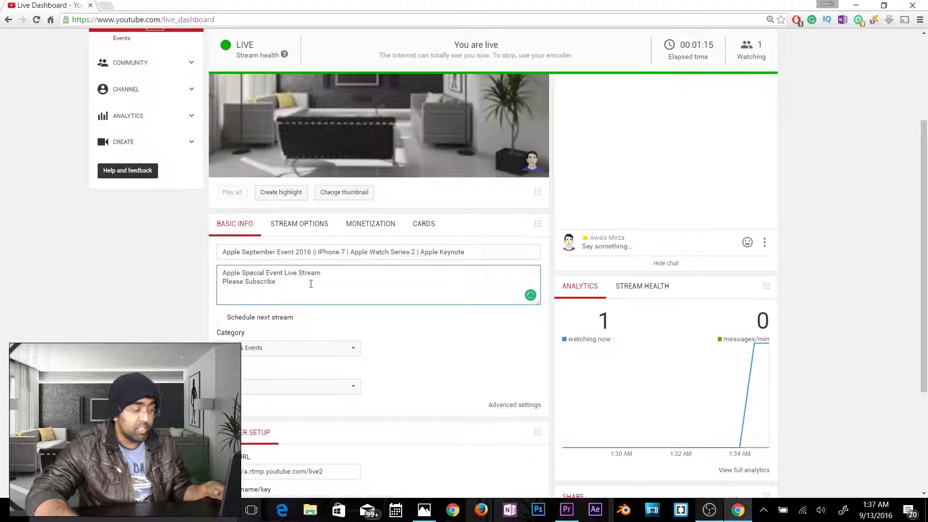
pyautogui.click(270, 348)
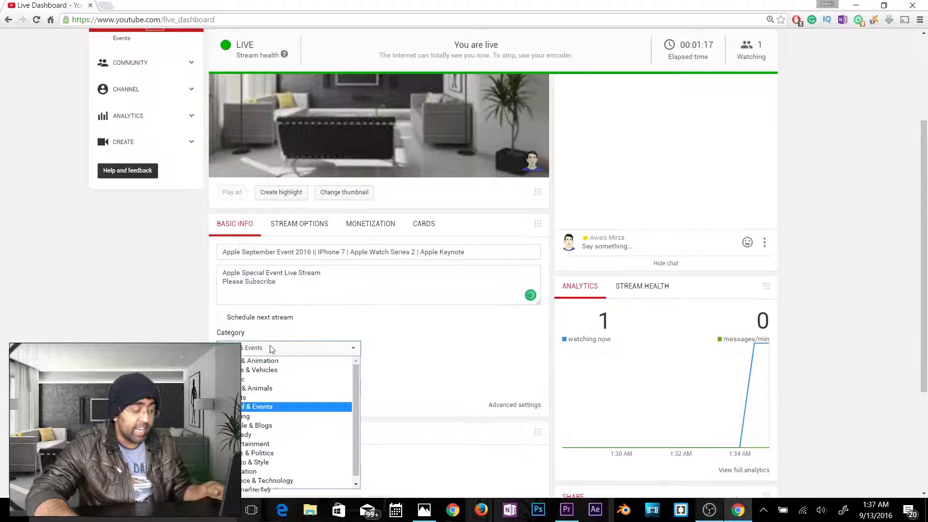
pyautogui.click(262, 416)
pyautogui.scroll(3, 270, 404)
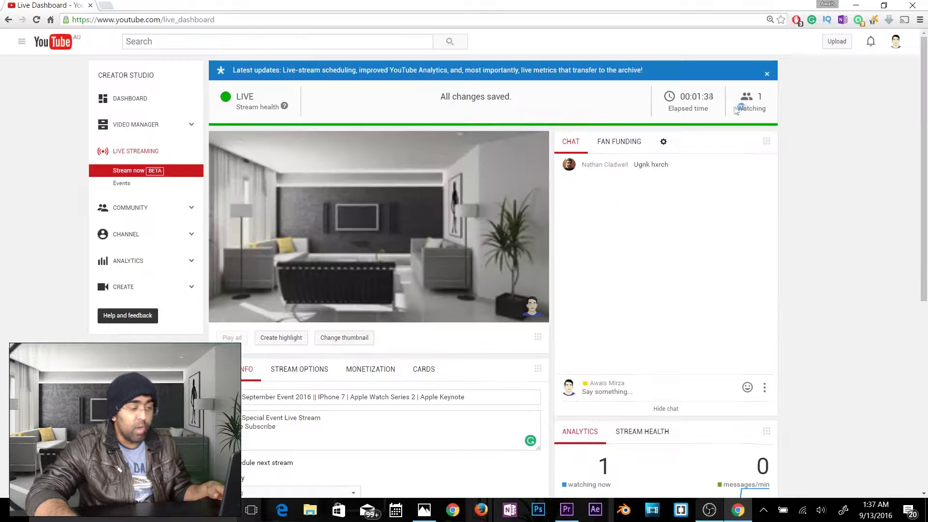
# Highlight the current viewer count and elapsed streaming time on the dashboard.
pyautogui.moveTo(770, 95); pyautogui.dragTo(740, 100)
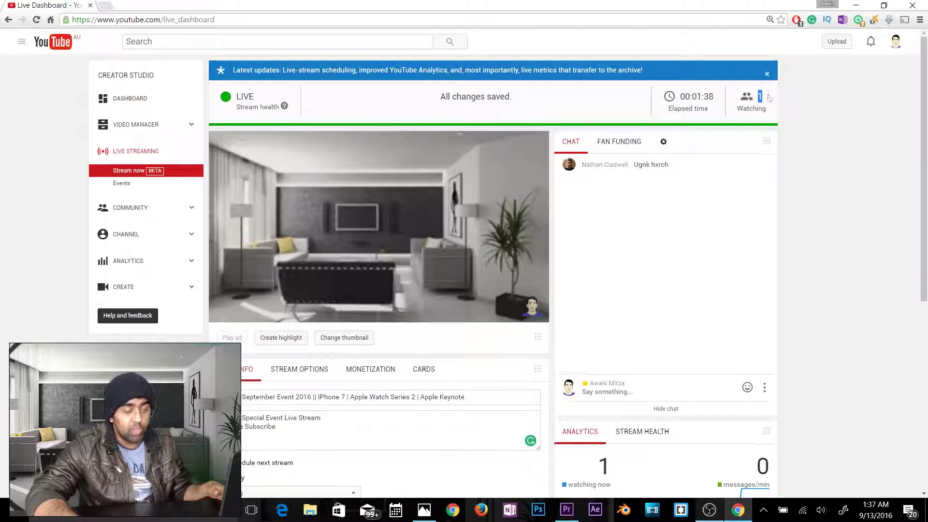
pyautogui.moveTo(679, 97); pyautogui.dragTo(710, 98)
pyautogui.scroll(-3, 691, 145)
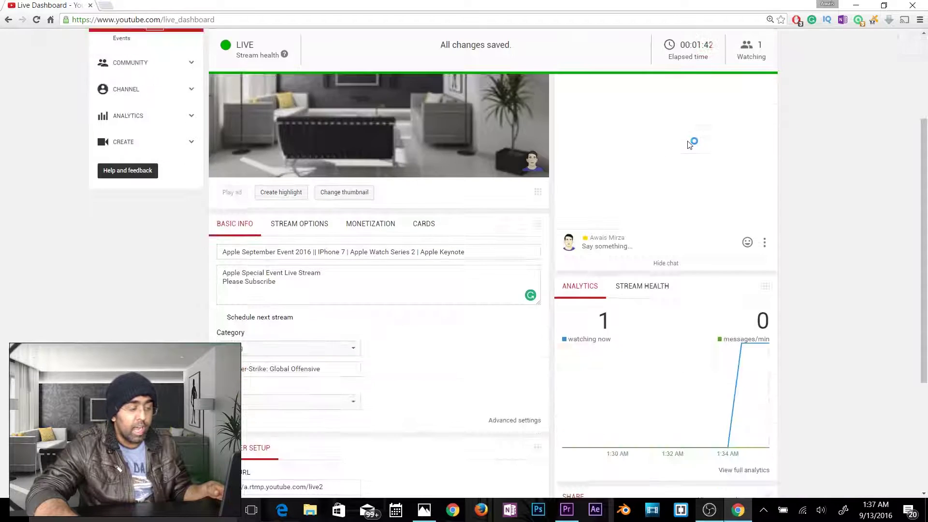
pyautogui.scroll(3, 673, 217)
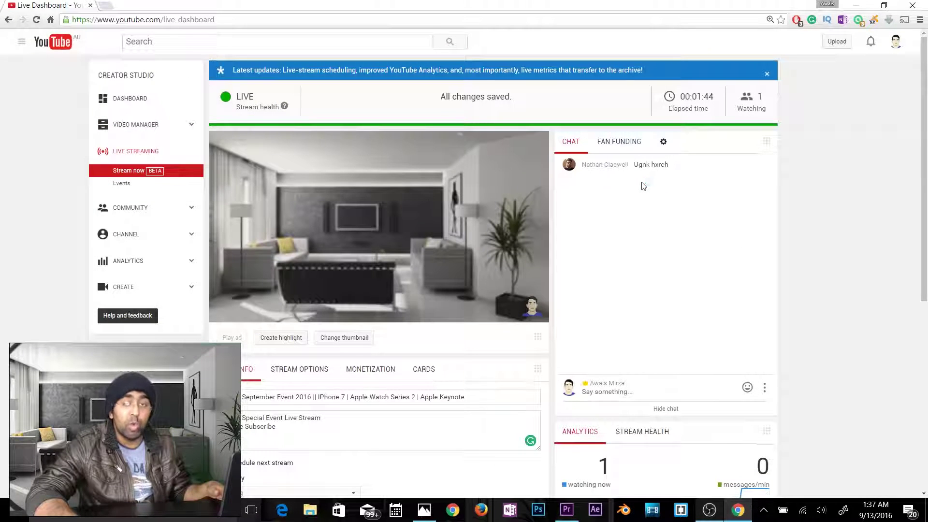
# Check the chat input, view the Fan Funding panel, and return to live chat.
pyautogui.click(643, 388)
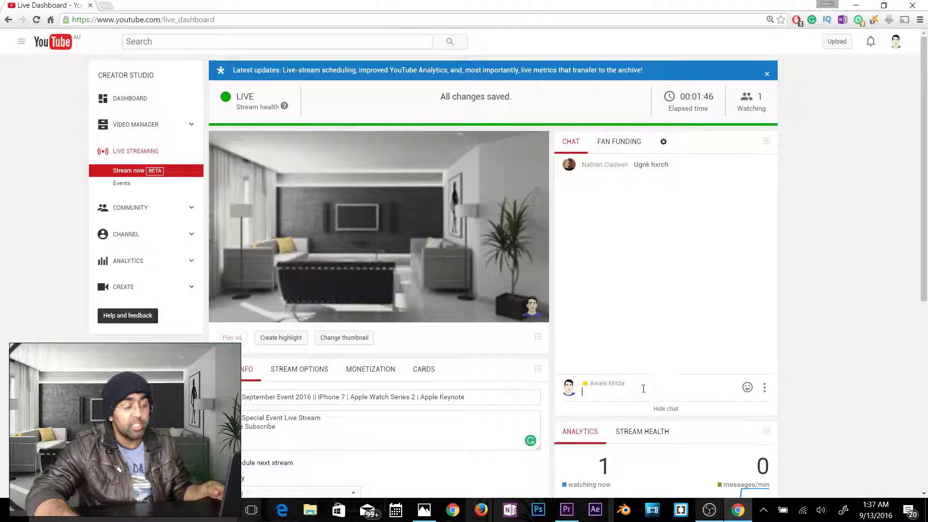
pyautogui.click(621, 145)
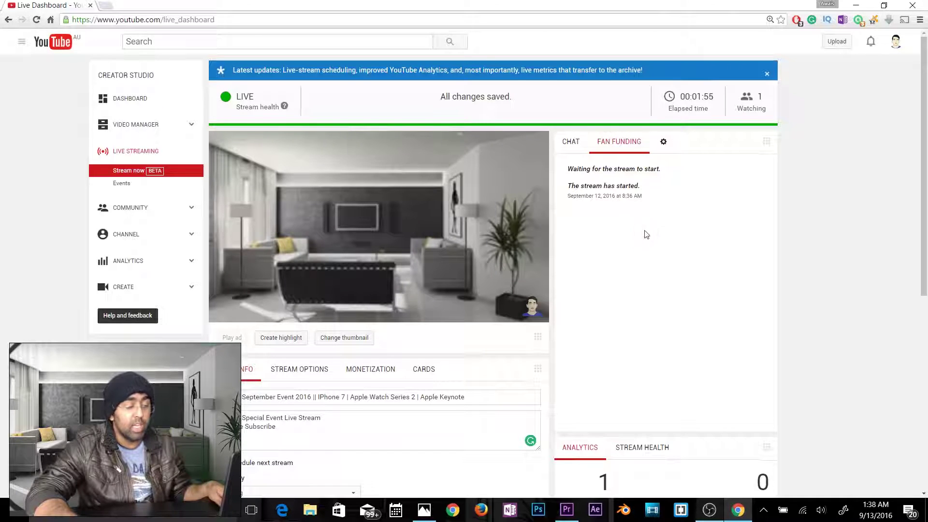
pyautogui.click(572, 141)
pyautogui.scroll(-2, 677, 248)
pyautogui.scroll(2, 657, 192)
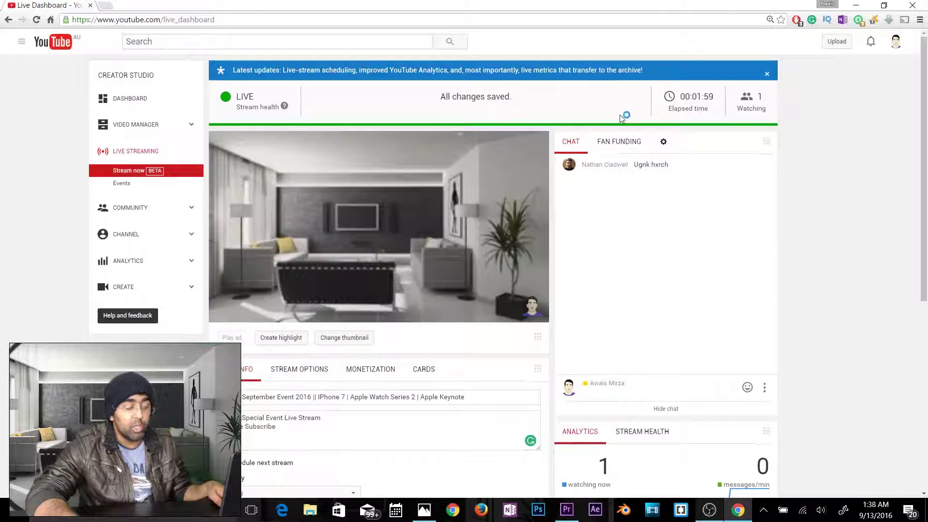
pyautogui.scroll(-3, 698, 178)
# Enable 'Monetize with ads' on the stream's Monetization tab.
pyautogui.click(366, 223)
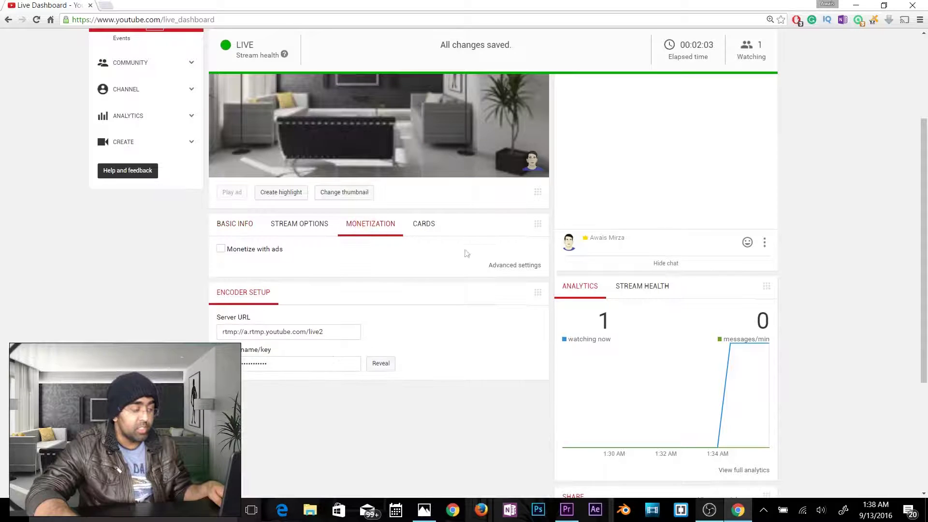
pyautogui.click(220, 251)
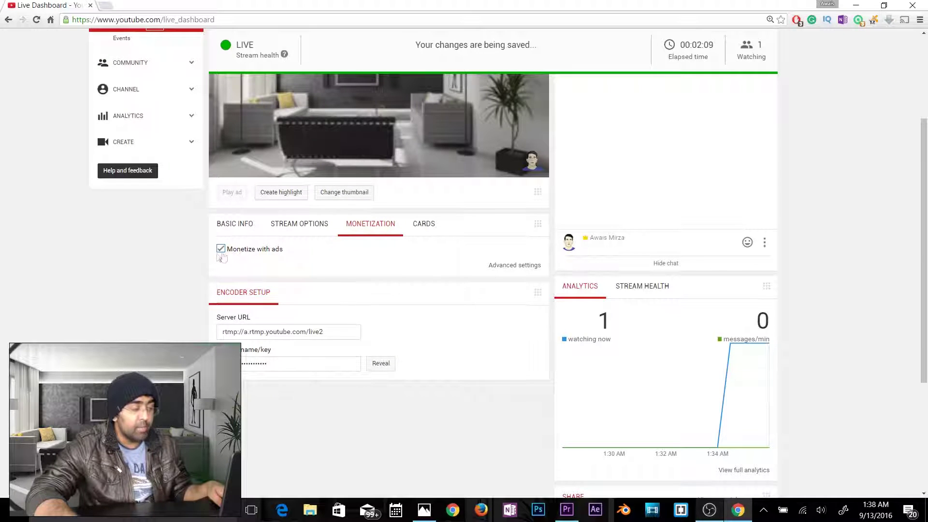
pyautogui.scroll(2, 528, 275)
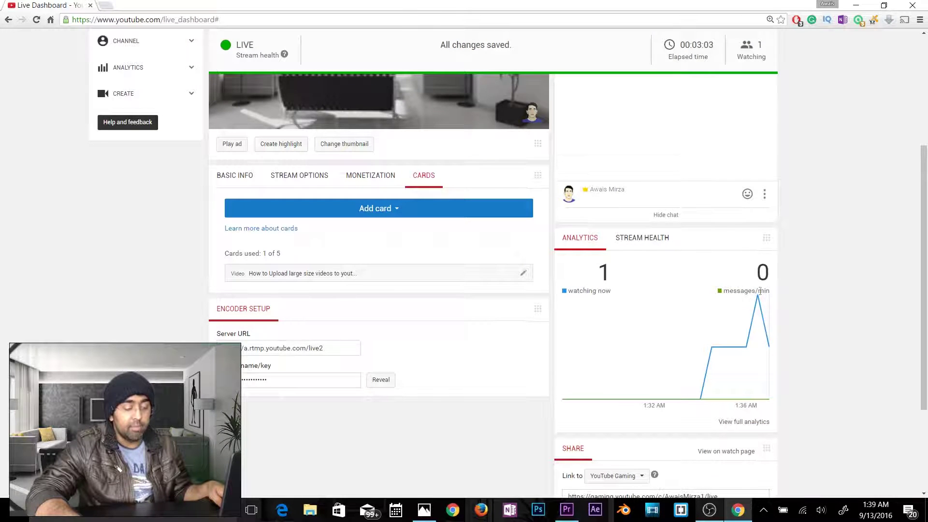
pyautogui.scroll(-2, 763, 275)
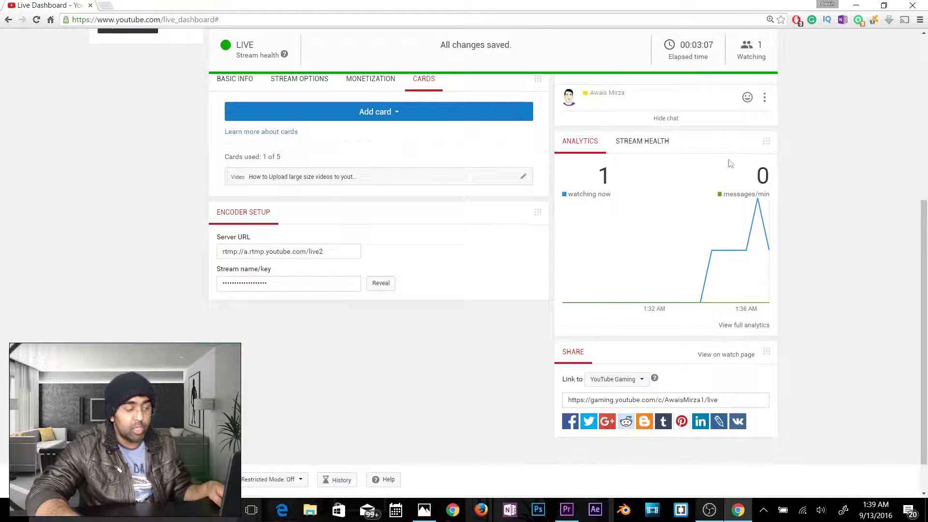
# Show the Stream Health report, which reads Good.
pyautogui.click(654, 144)
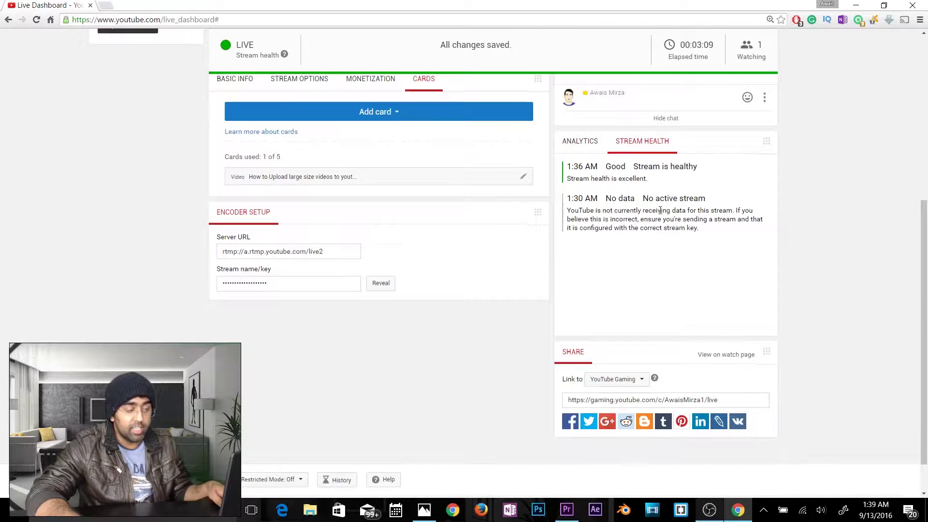
pyautogui.scroll(1, 298, 86)
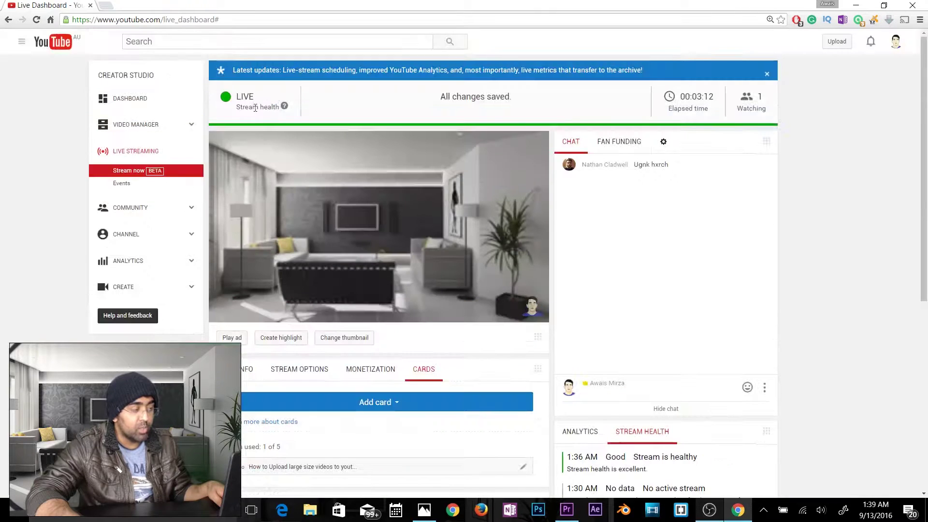
pyautogui.scroll(-6, 727, 248)
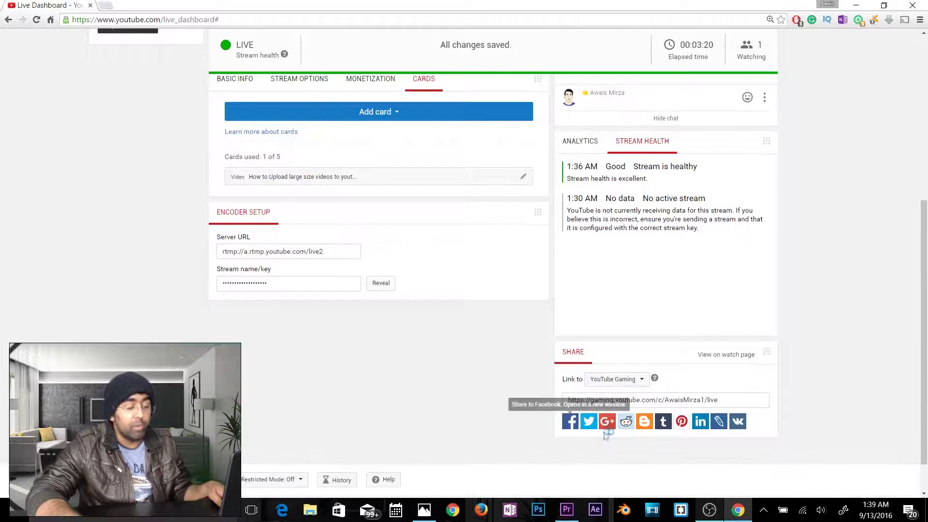
# Create a new live event and step through its title, description and tags fields.
pyautogui.hotkey('alt', 'Left')
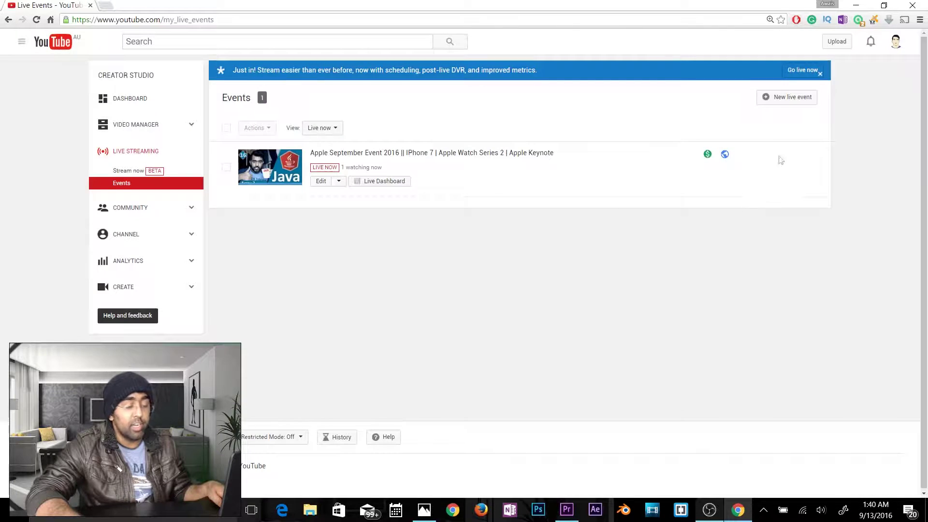
pyautogui.click(792, 103)
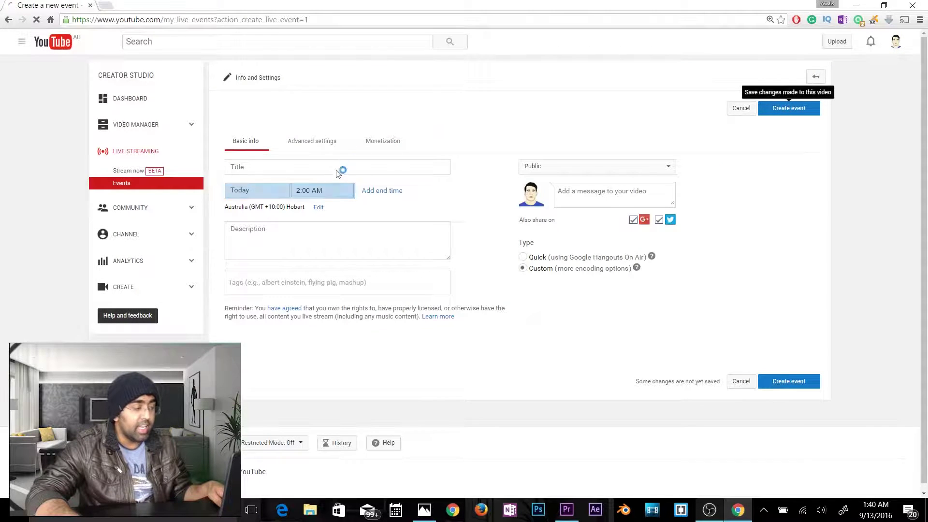
pyautogui.click(275, 167)
pyautogui.click(321, 233)
pyautogui.click(325, 284)
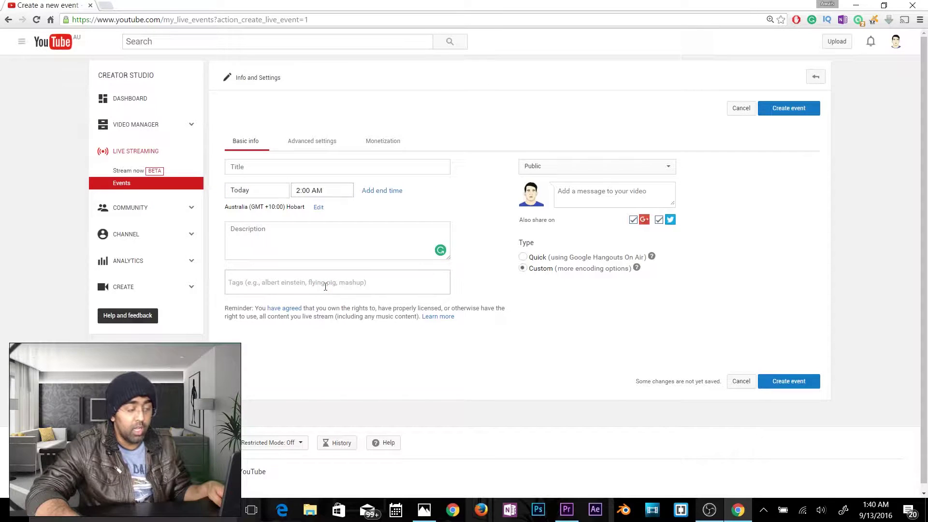
# Browse the event's Monetization and Advanced settings, then return to Basic info.
pyautogui.click(382, 141)
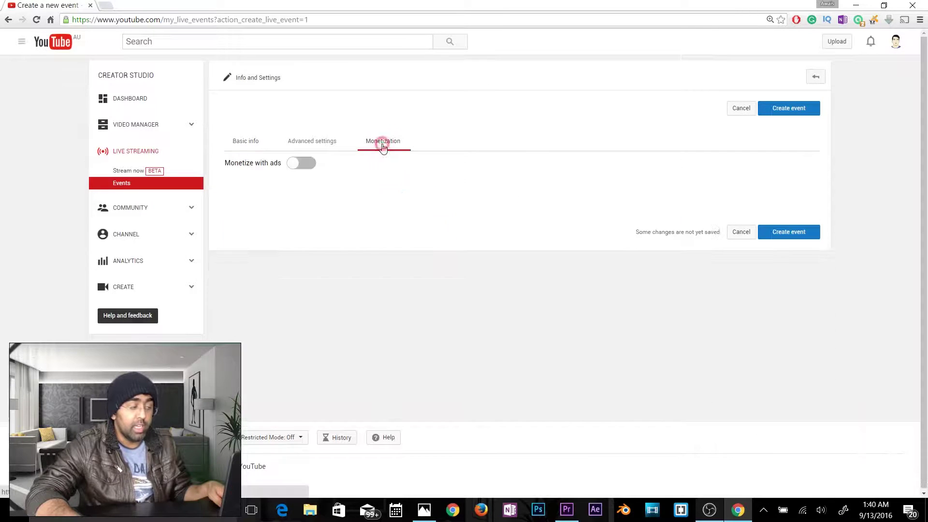
pyautogui.click(310, 145)
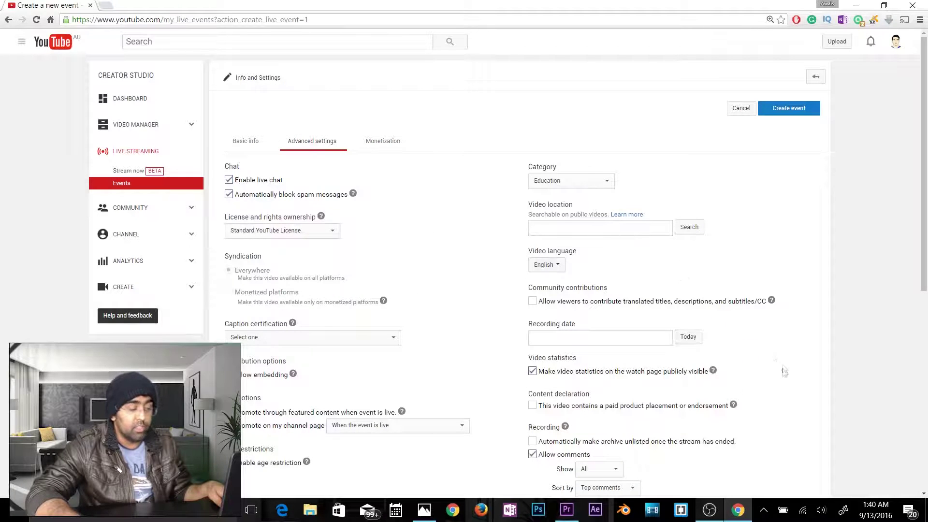
pyautogui.click(379, 140)
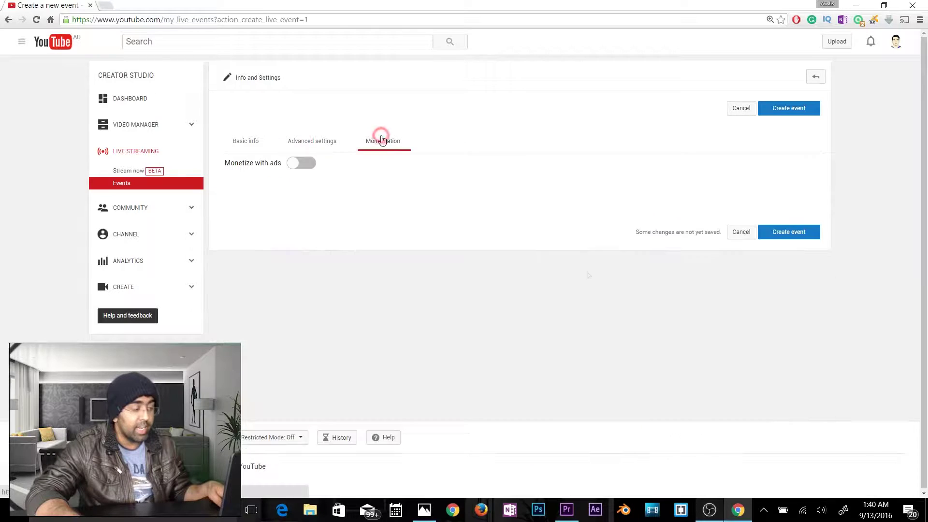
pyautogui.click(248, 143)
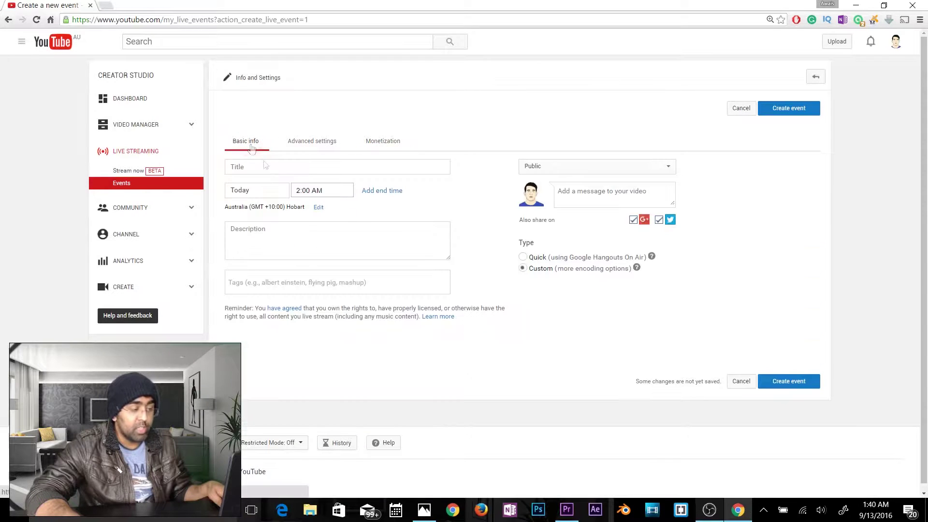